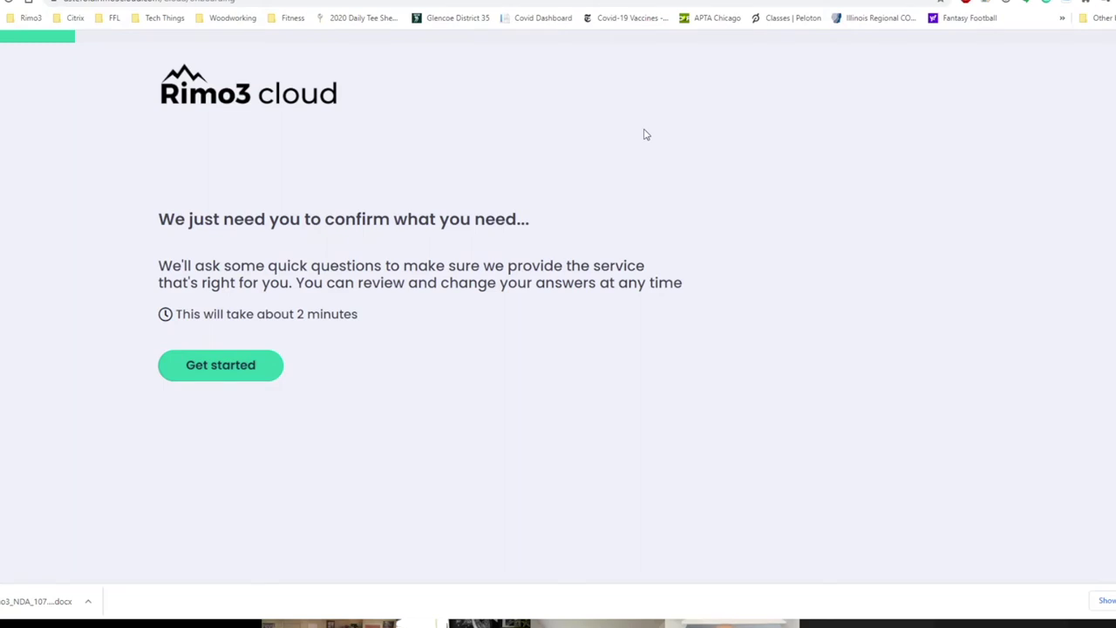
# Begin the questionnaire and read the 'Modernize my applications' and 'Manage my existing environment' descriptions.
pyautogui.click(259, 375)
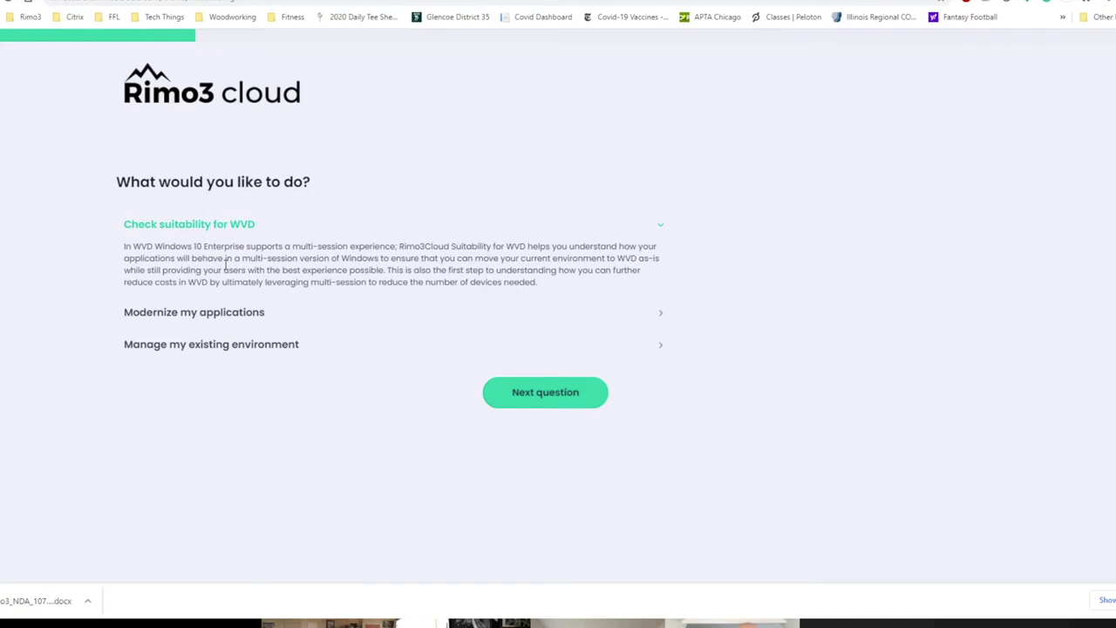
pyautogui.click(209, 314)
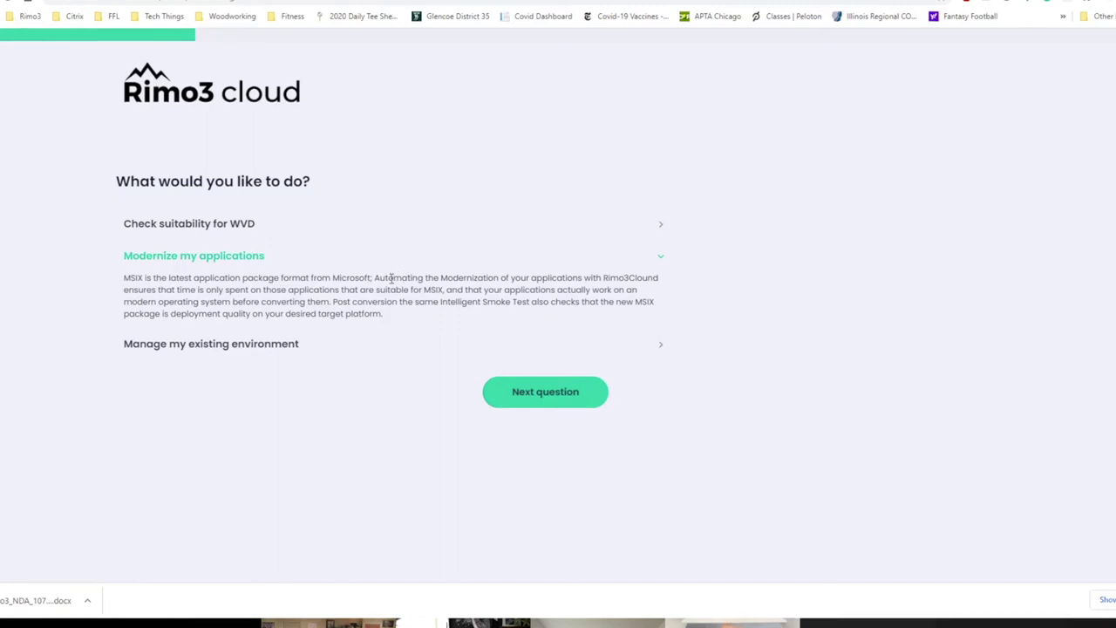
pyautogui.click(340, 344)
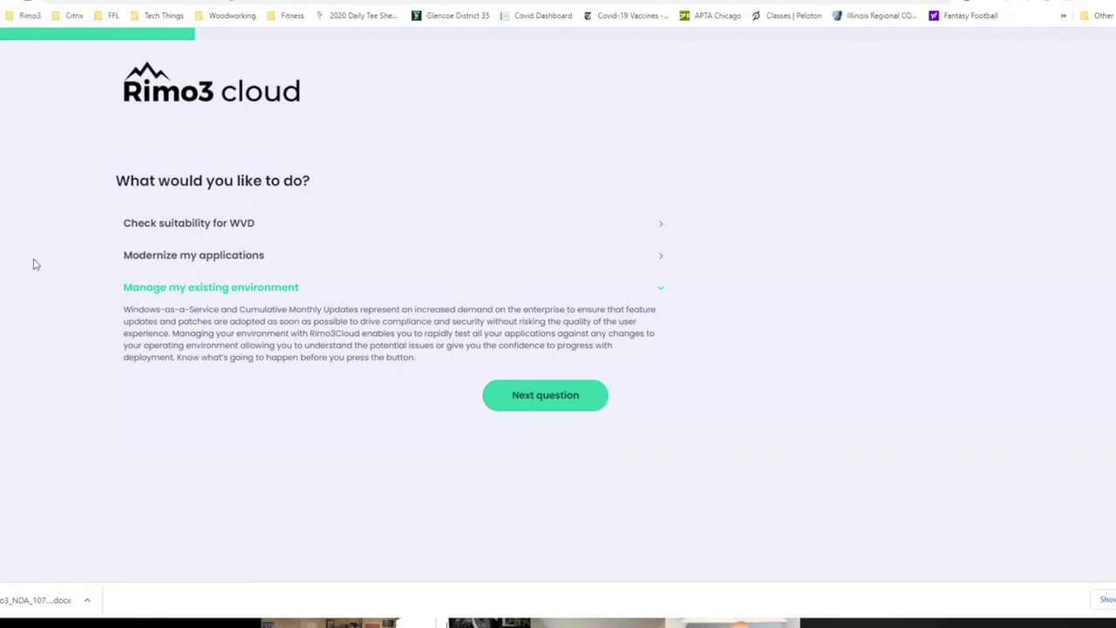
# Choose 'Check suitability for WVD' with Microsoft Windows 10 Enterprise N (1903) as the current OS.
pyautogui.click(157, 227)
pyautogui.click(549, 394)
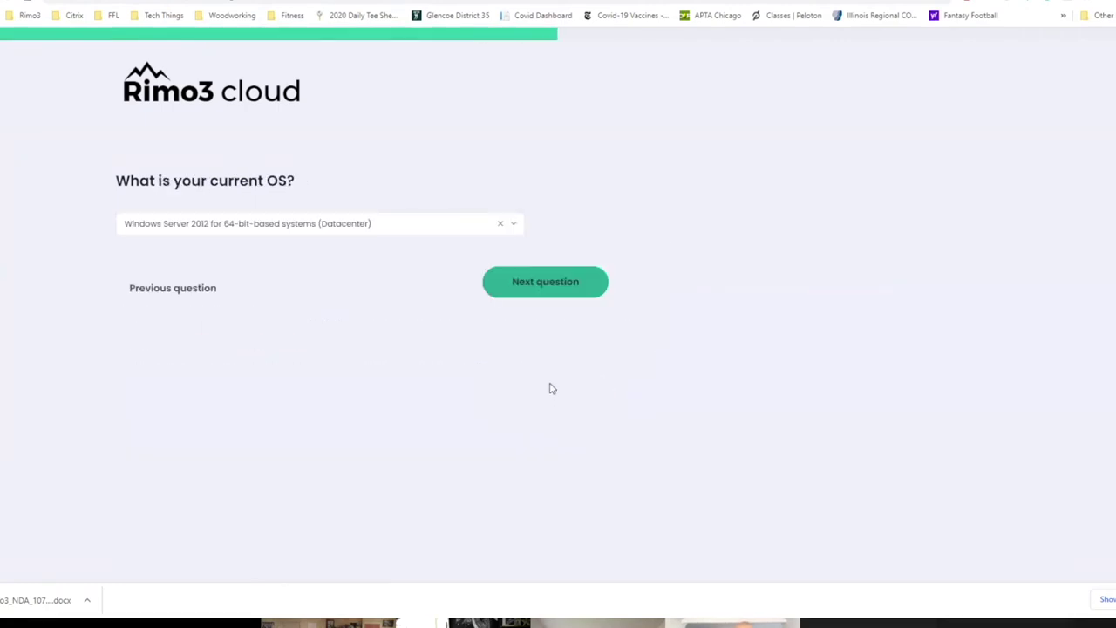
pyautogui.click(386, 223)
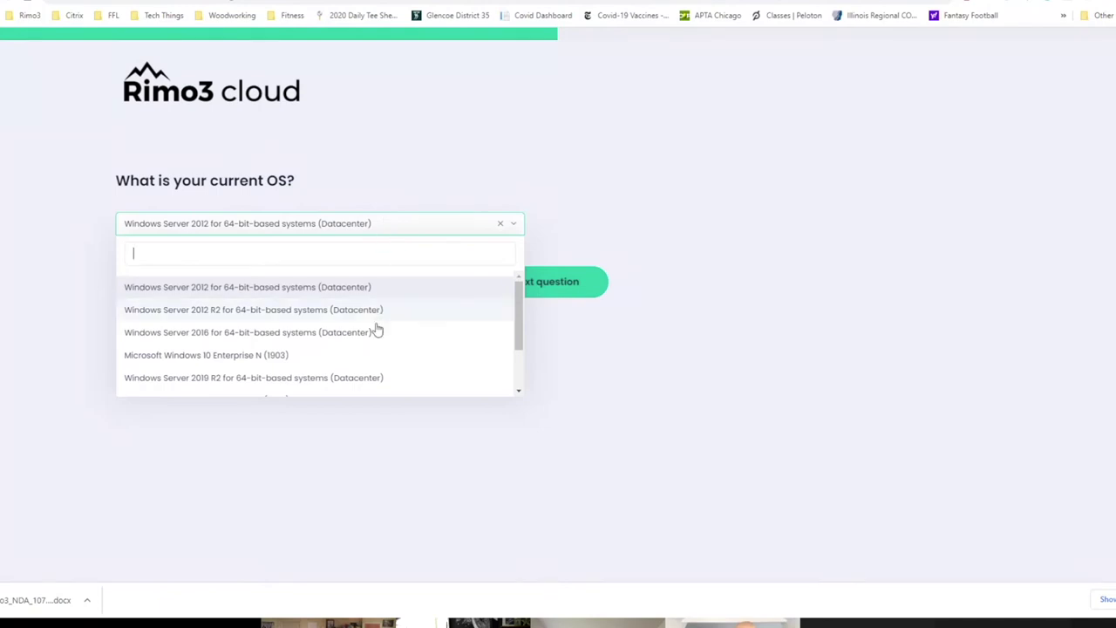
pyautogui.click(375, 355)
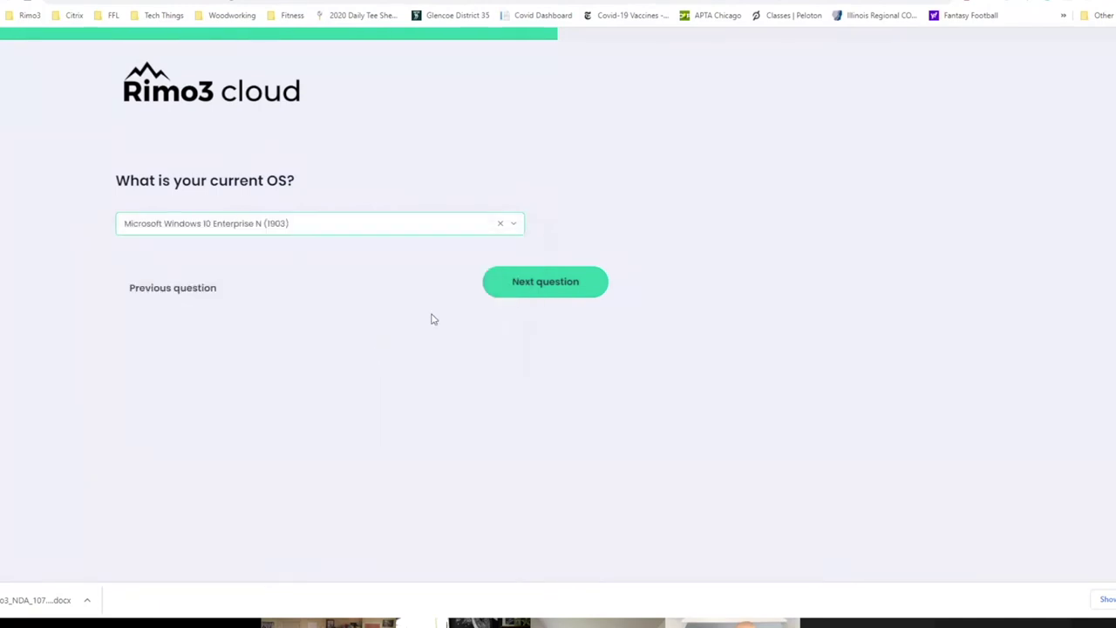
# Set the target OS to Windows 10 Version 2004 and submit to see the WVD results.
pyautogui.click(541, 280)
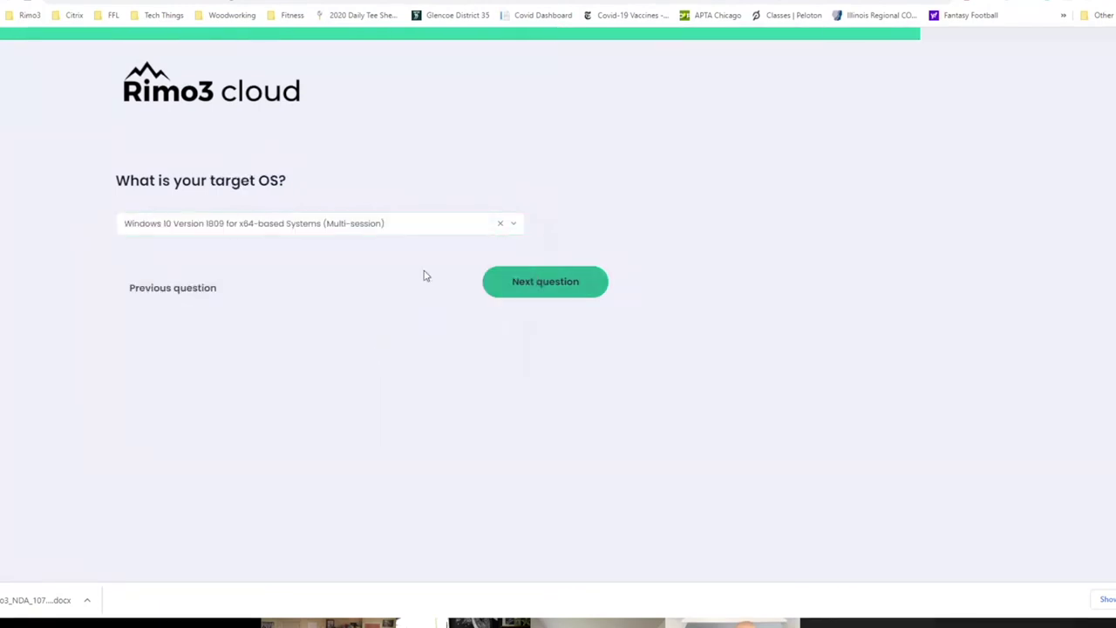
pyautogui.click(426, 232)
pyautogui.click(413, 309)
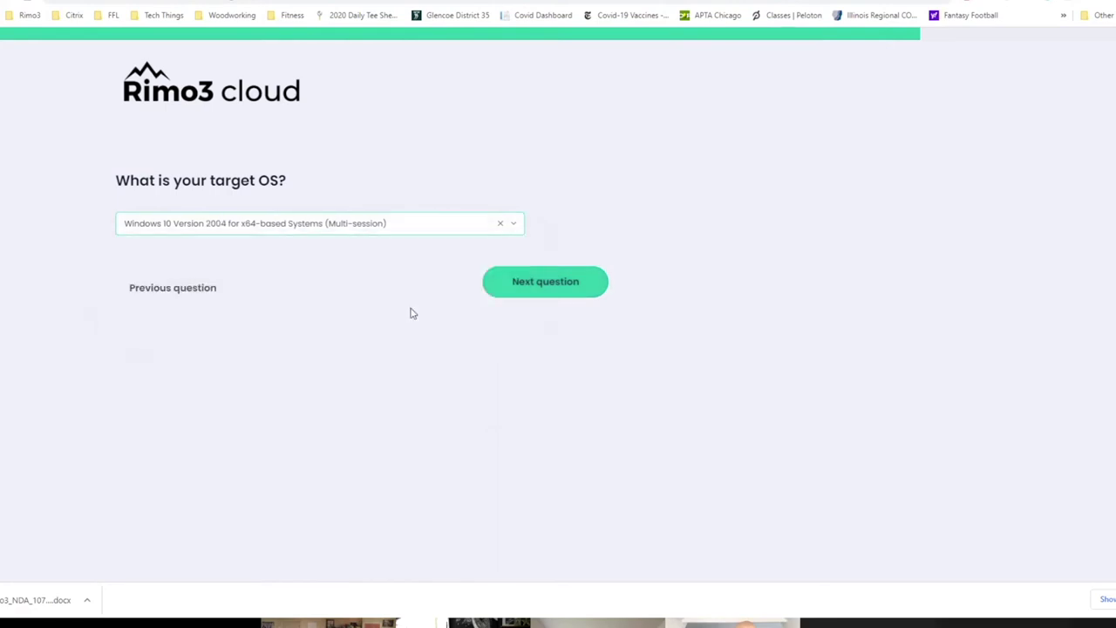
pyautogui.click(531, 292)
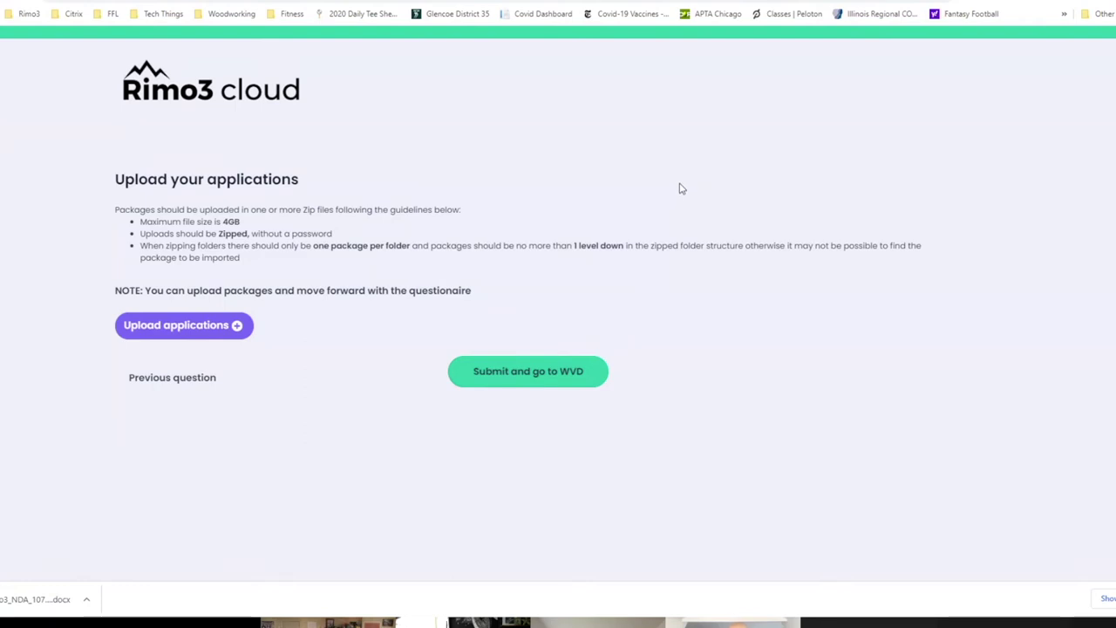
pyautogui.click(42, 11)
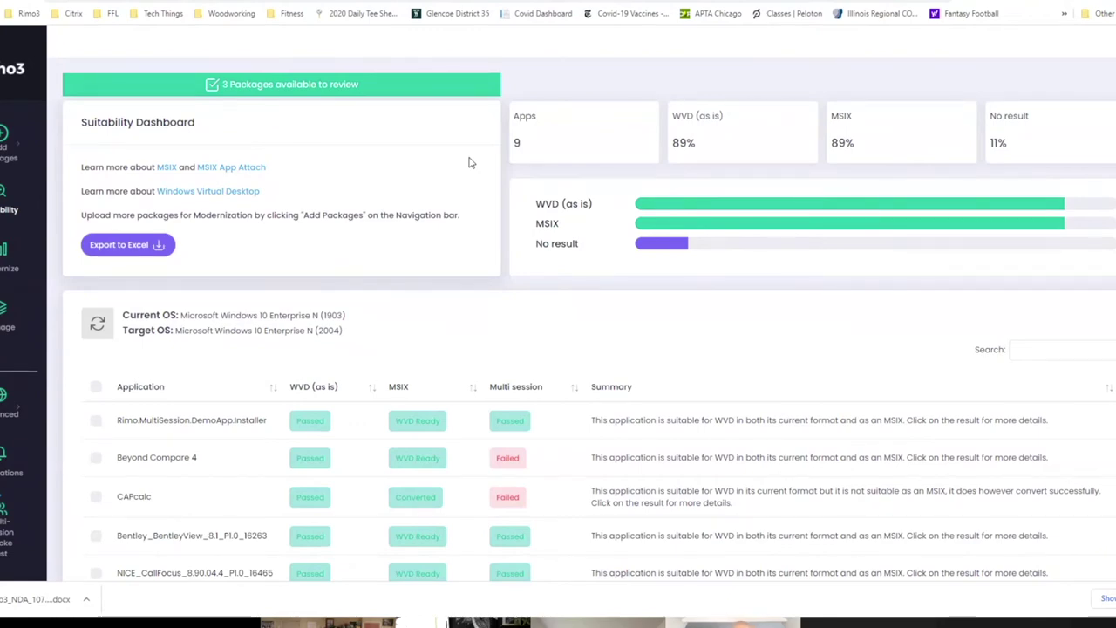
# Open Beyond Compare 4's Passed WVD (as is) test run from the dashboard table.
pyautogui.scroll(-1, 489, 166)
pyautogui.scroll(1, 504, 167)
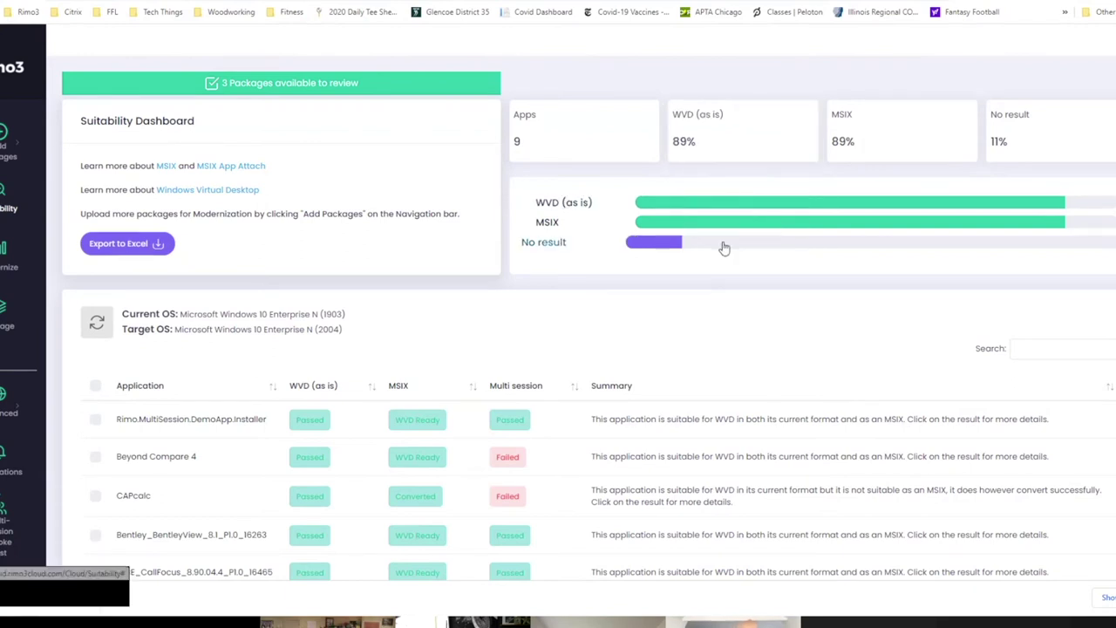
pyautogui.scroll(-2, 724, 249)
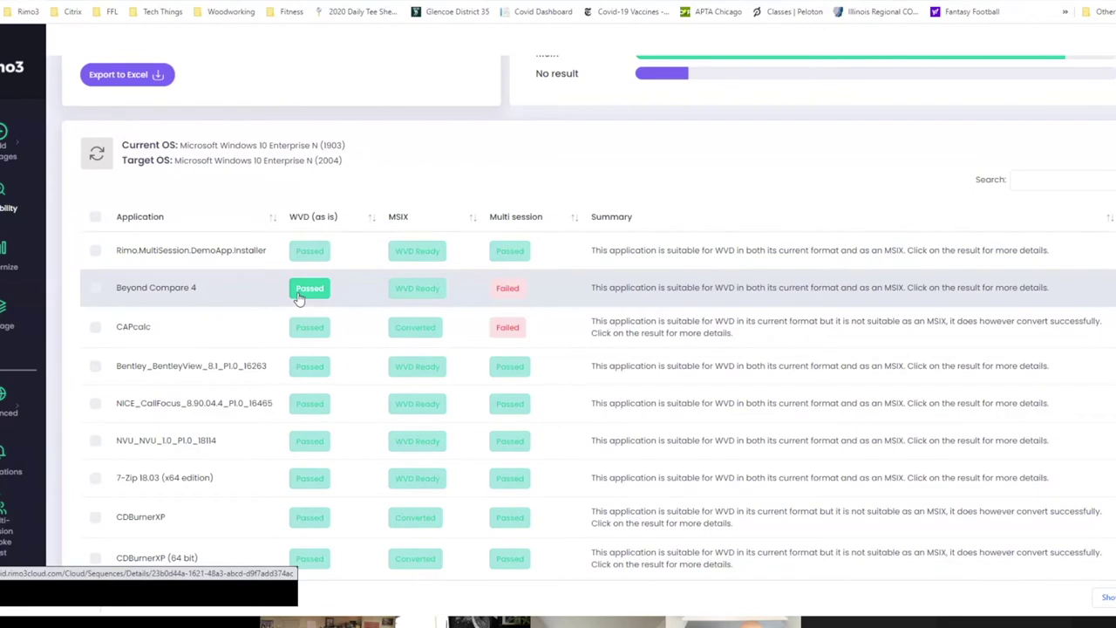
pyautogui.click(298, 299)
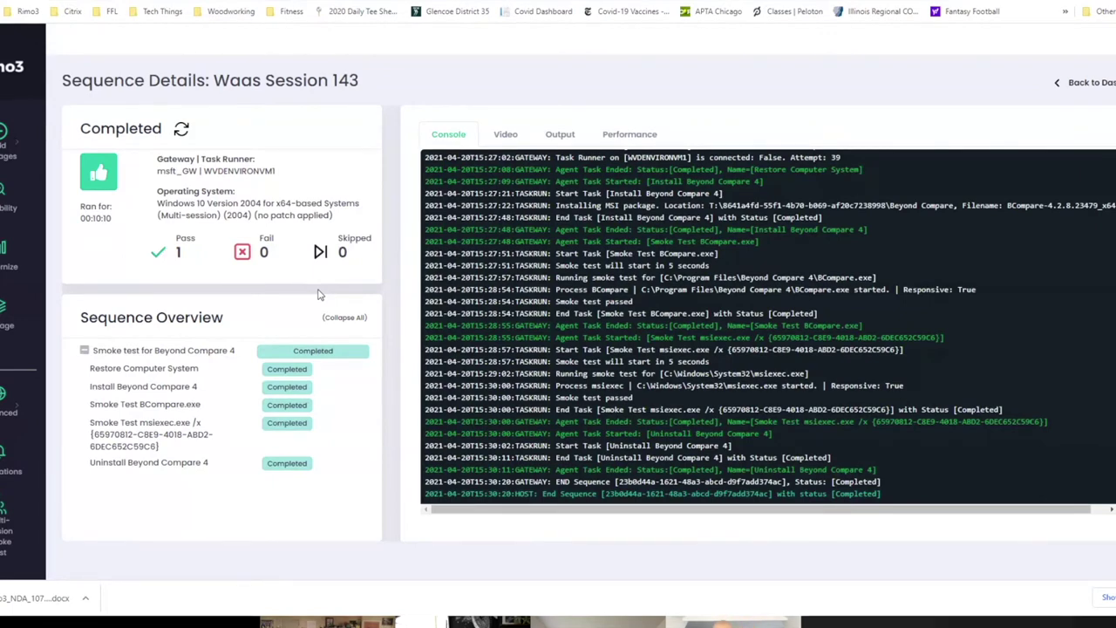
# Review the Restore, Install and Smoke Test BCompare.exe logs, the test screenshot, and performance charts.
pyautogui.click(139, 368)
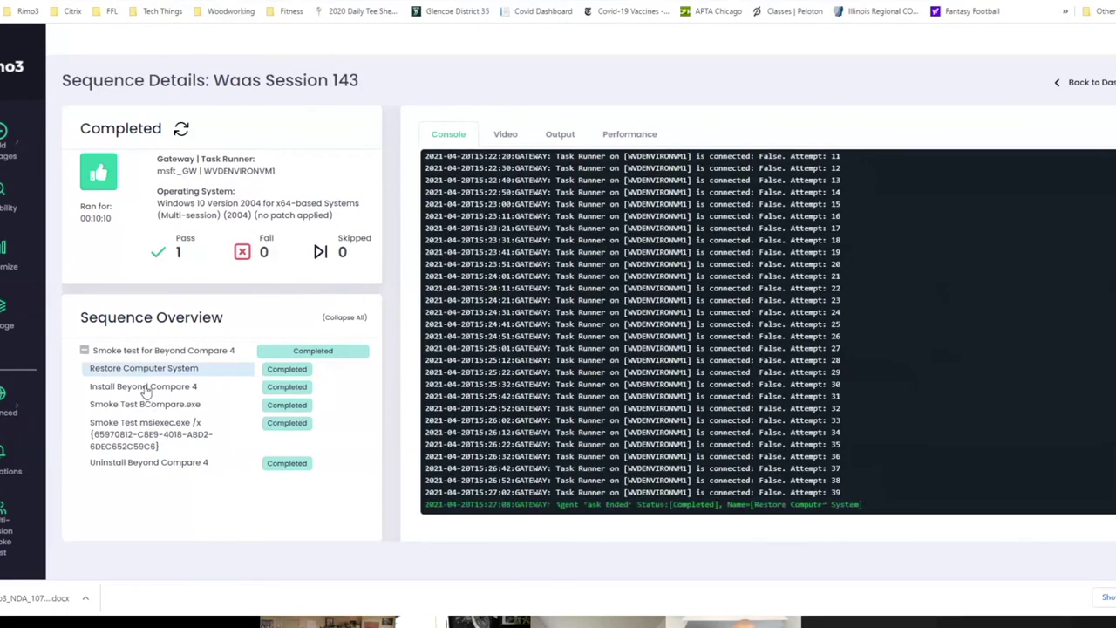
pyautogui.click(148, 389)
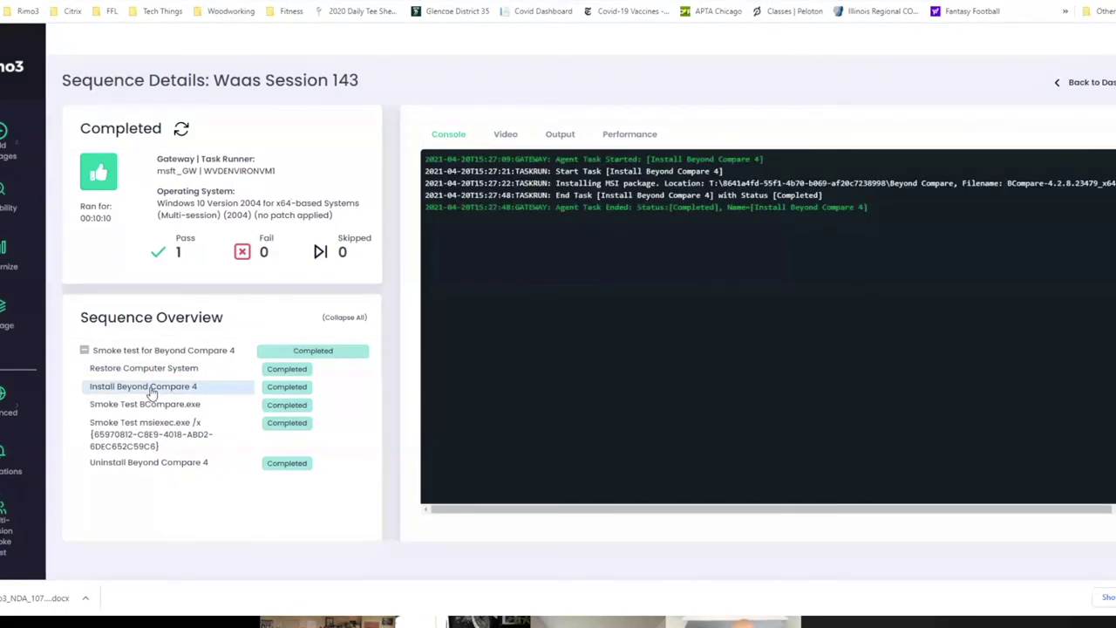
pyautogui.click(151, 408)
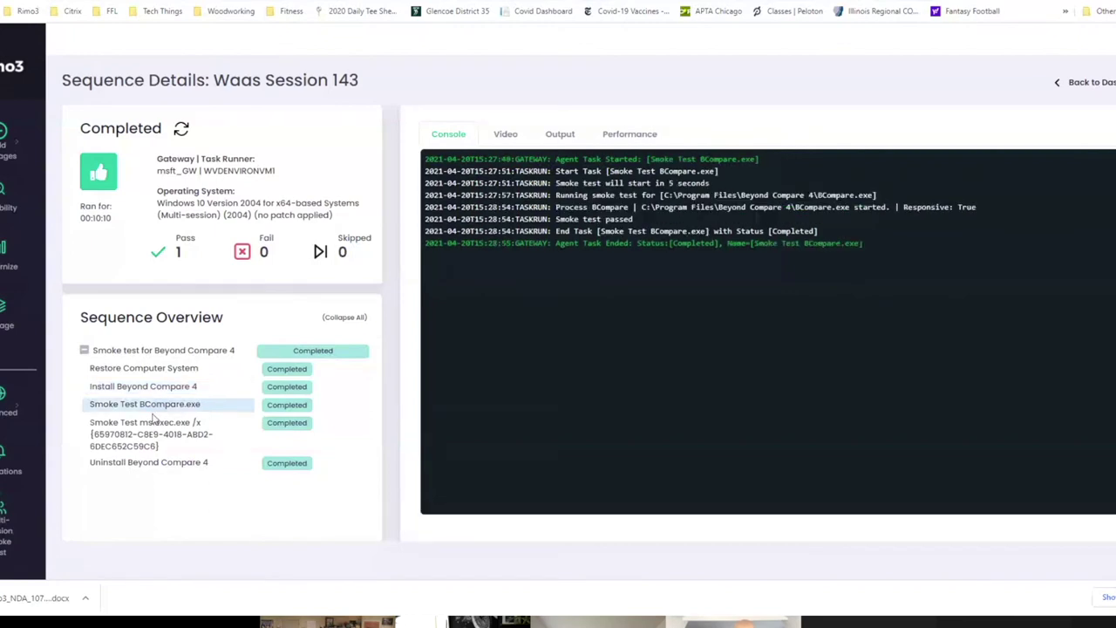
pyautogui.click(561, 136)
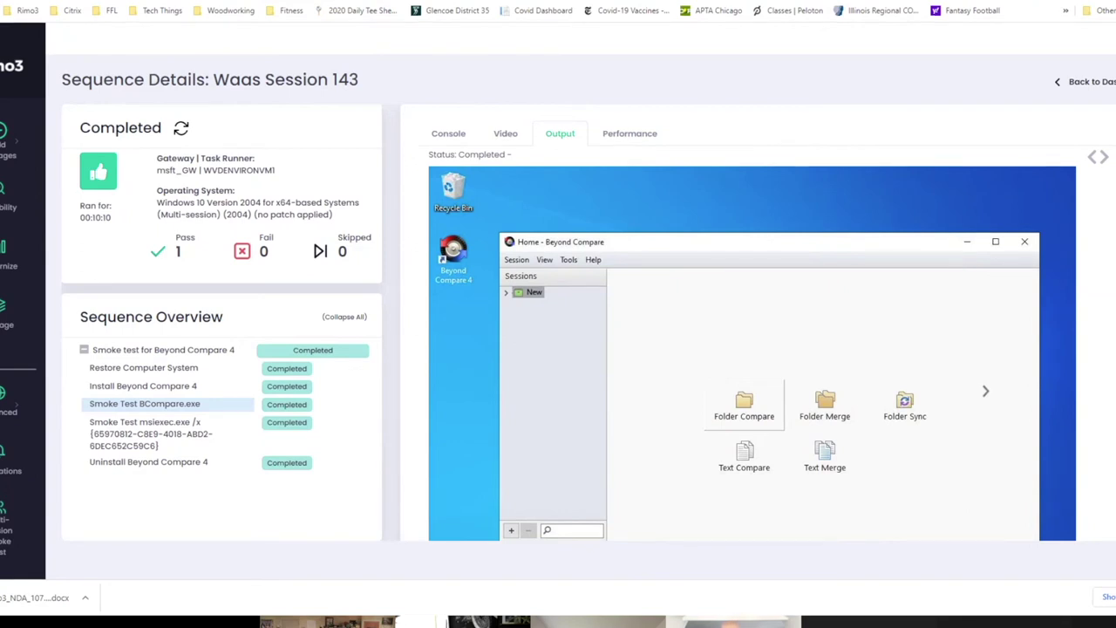
pyautogui.click(432, 138)
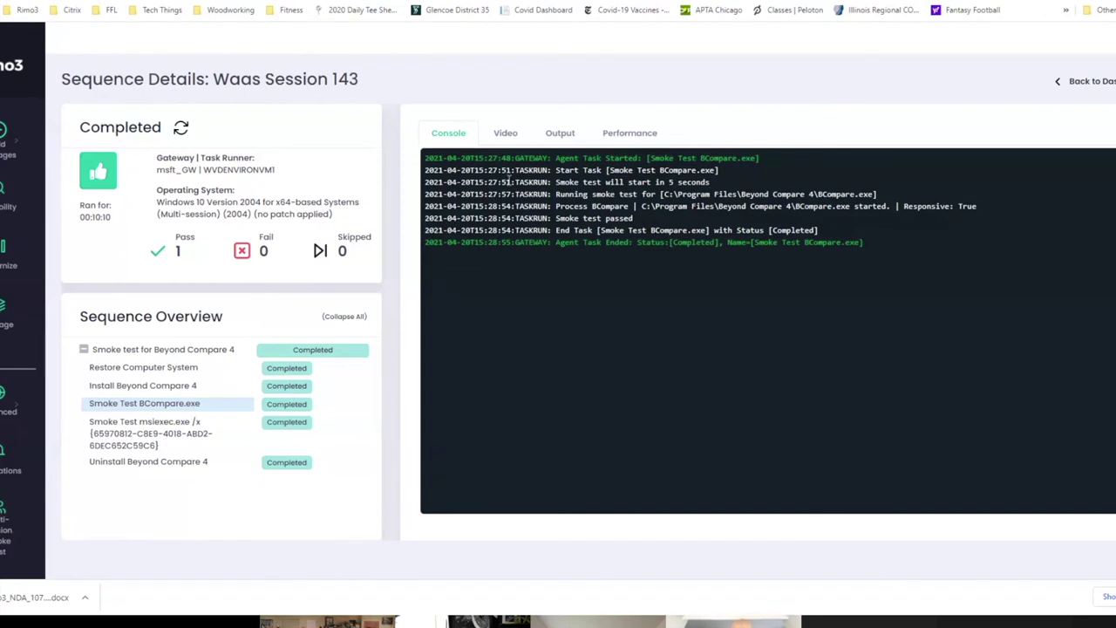
pyautogui.click(618, 142)
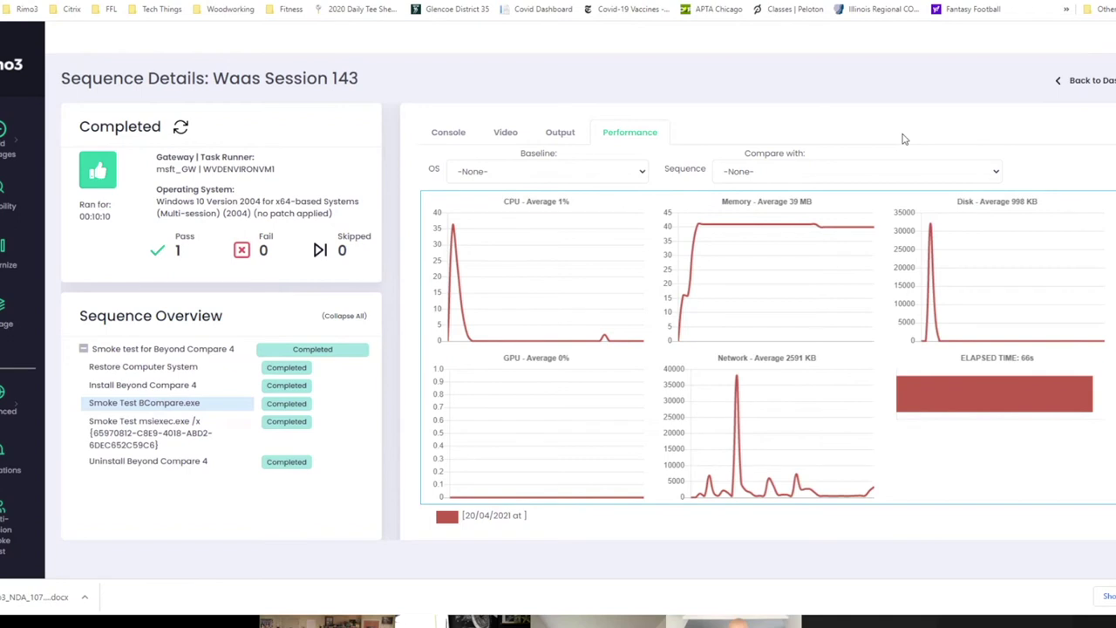
# Compare performance data for the msiexec and BCompare.exe smoke tests, then return to the Suitability Dashboard.
pyautogui.click(156, 434)
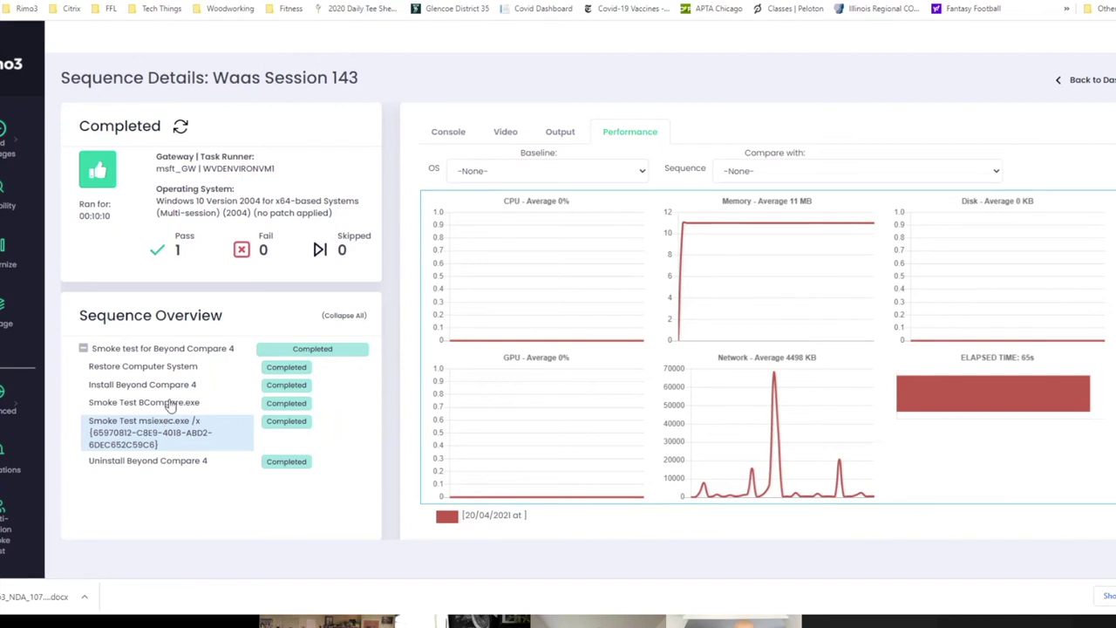
pyautogui.click(169, 404)
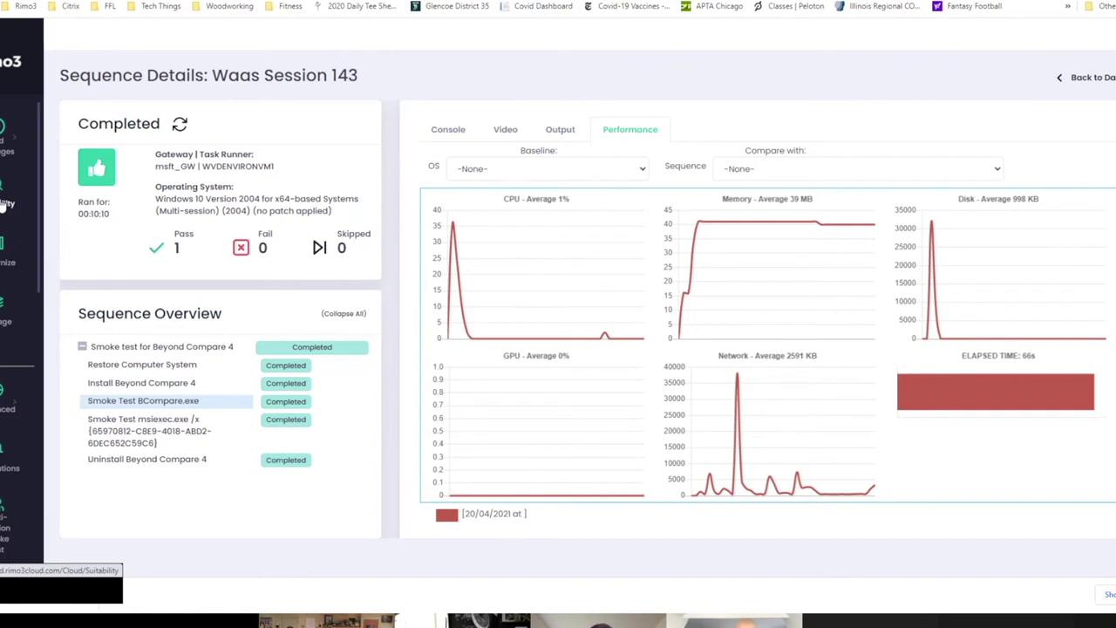
pyautogui.click(4, 203)
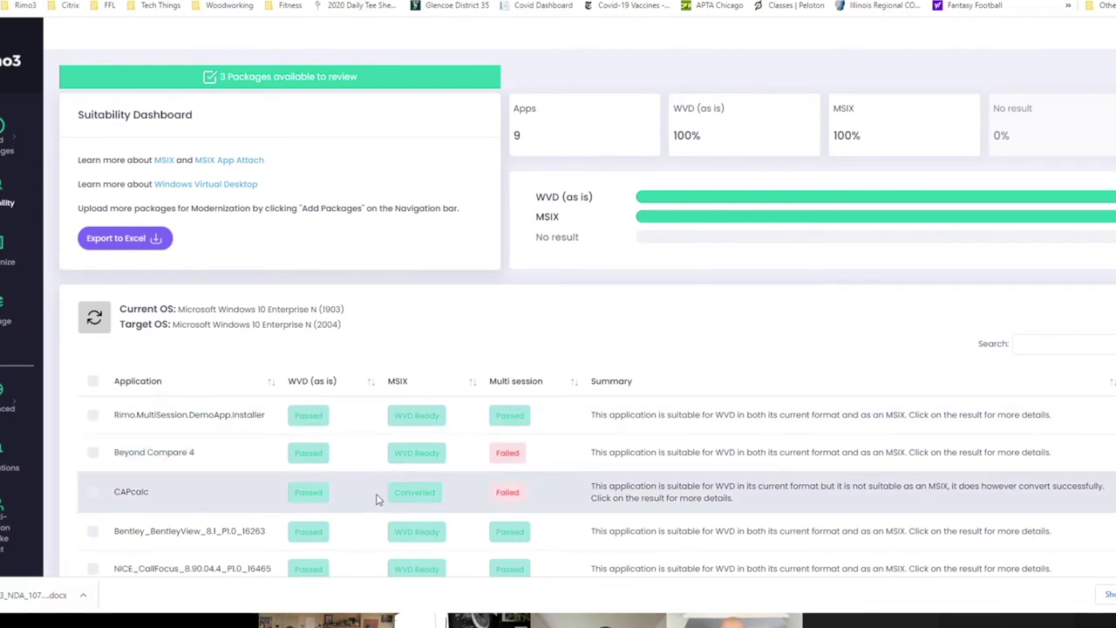
pyautogui.scroll(-3, 376, 498)
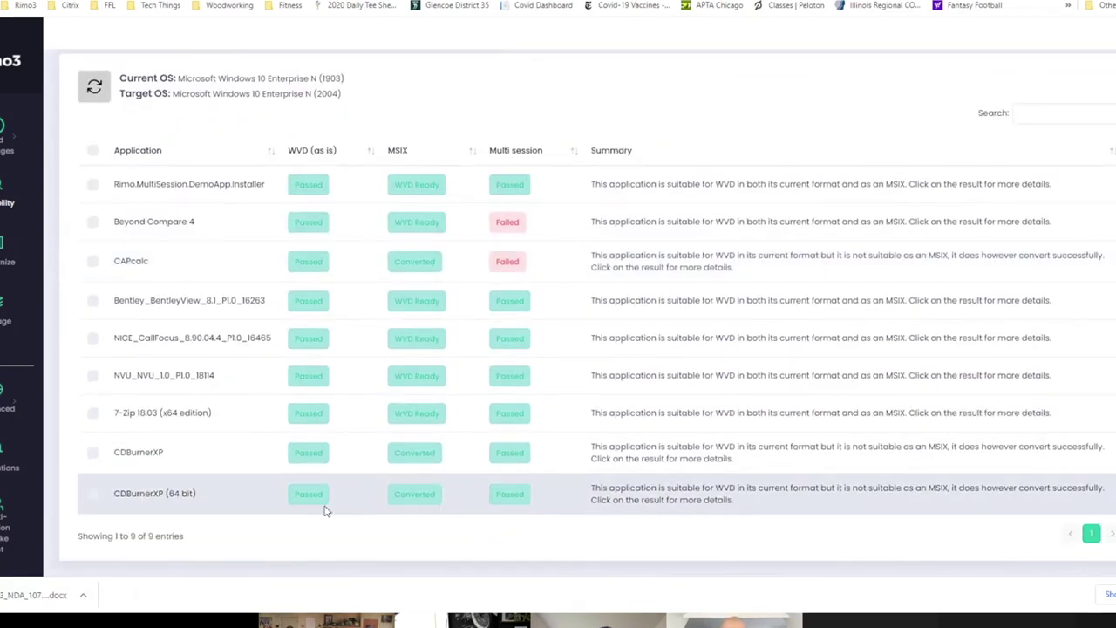
pyautogui.scroll(3, 285, 547)
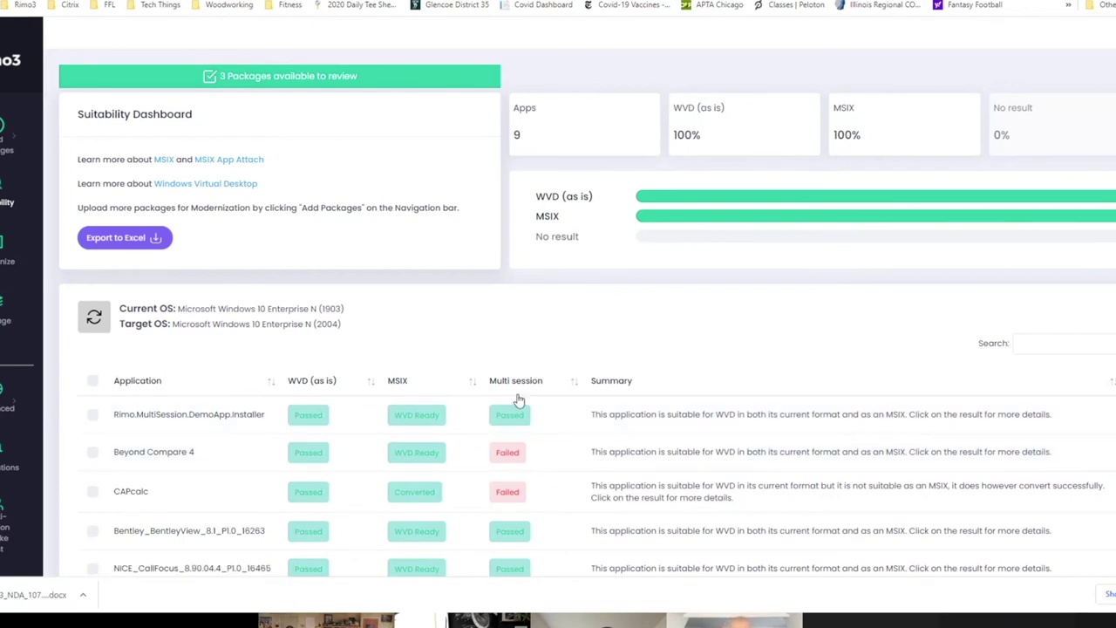
pyautogui.scroll(-2, 515, 399)
pyautogui.scroll(-1, 508, 403)
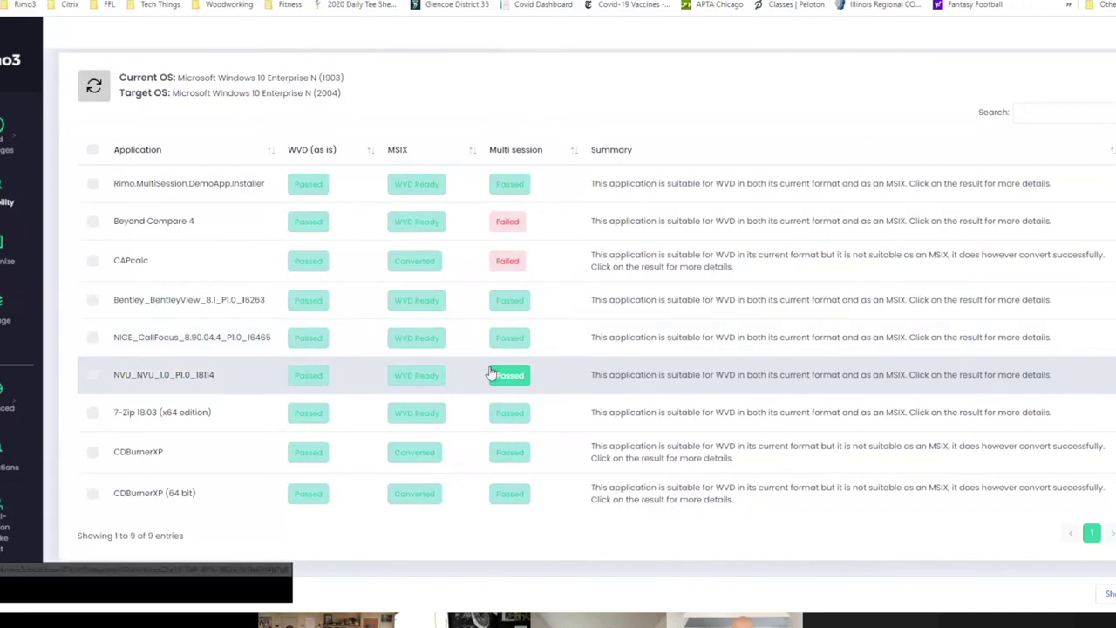
pyautogui.scroll(3, 488, 371)
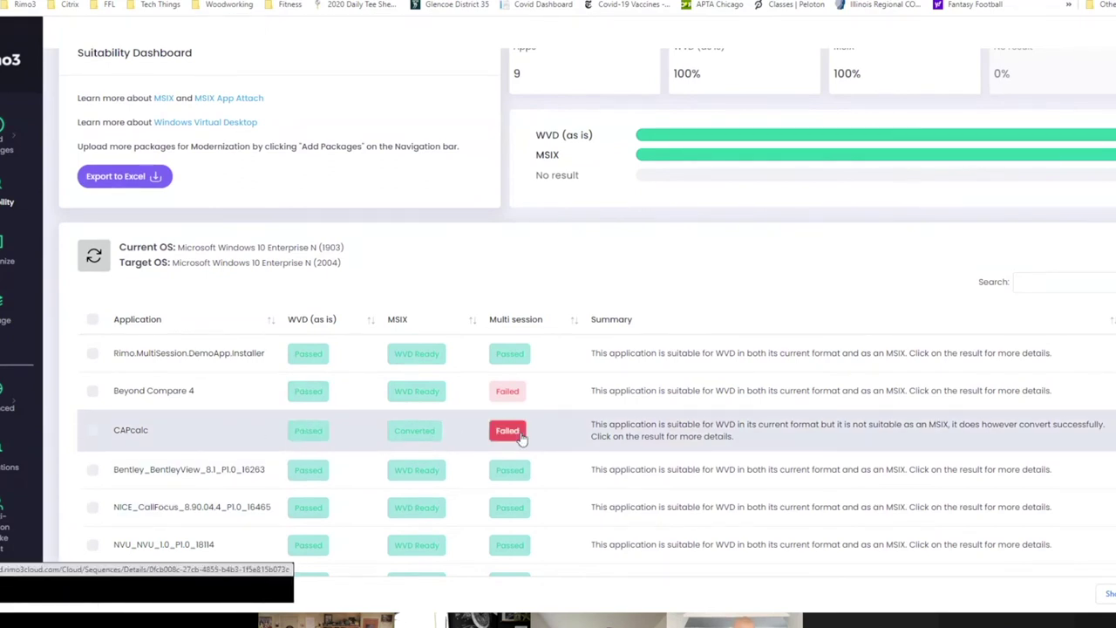
pyautogui.click(520, 439)
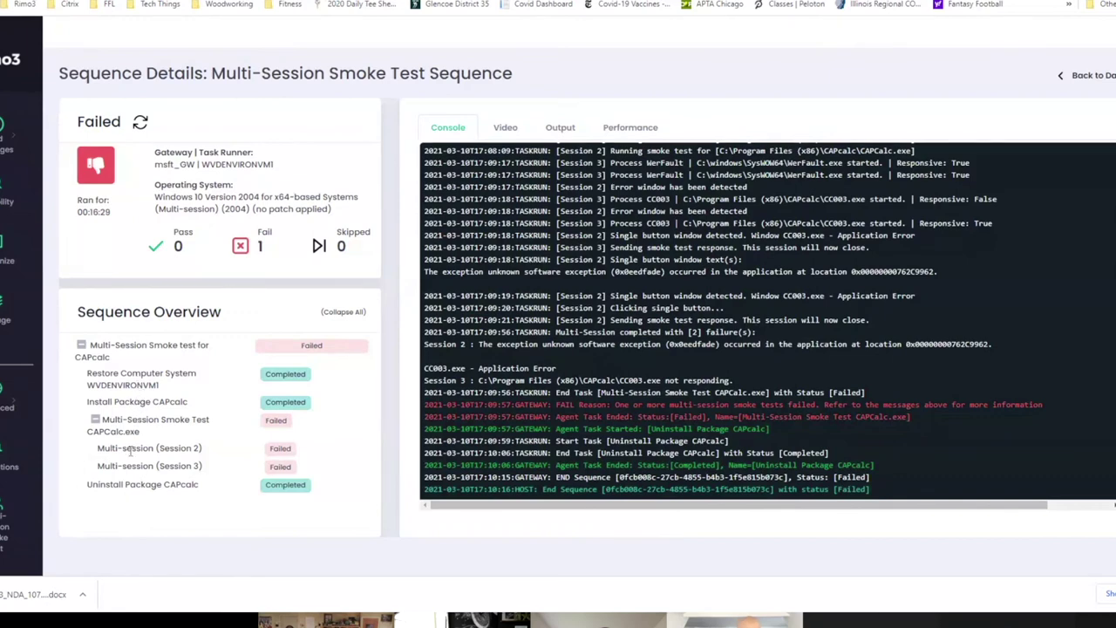
# Show the console log of the Multi-Session Smoke Test CAPCalc.exe task.
pyautogui.click(133, 433)
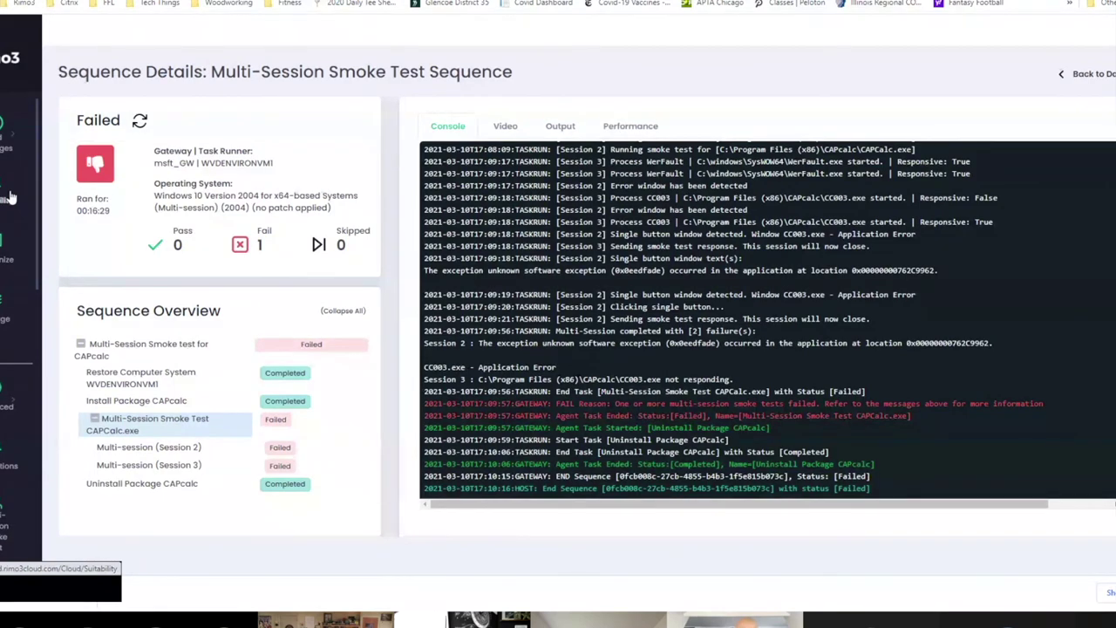
# Return to the Suitability Dashboard and scroll through its nine-app table.
pyautogui.click(5, 200)
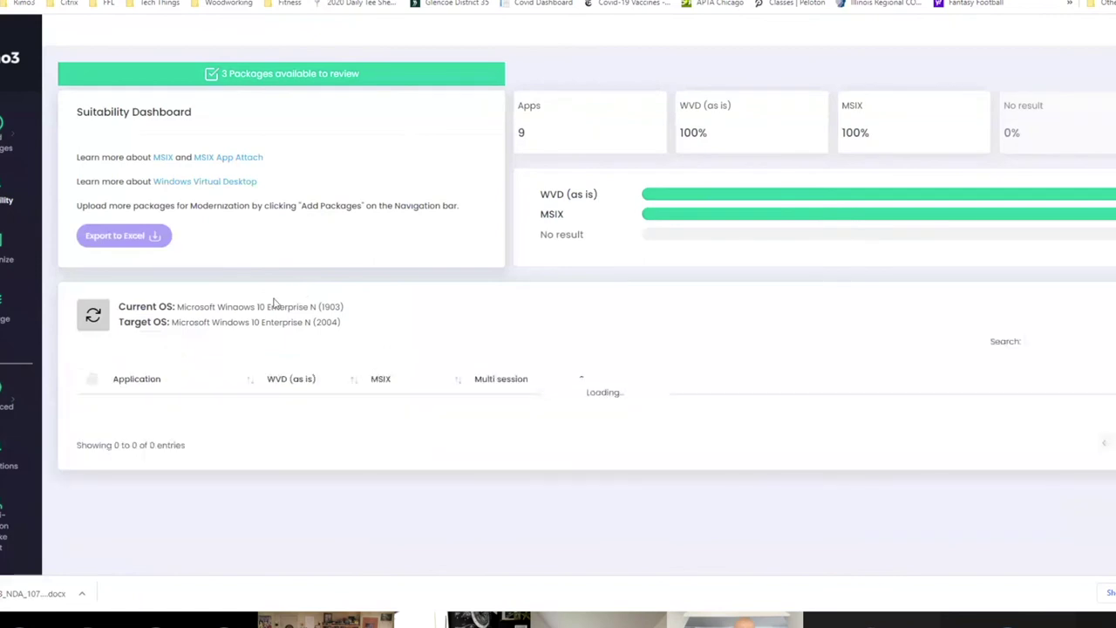
pyautogui.scroll(-2, 261, 303)
pyautogui.scroll(2, 259, 309)
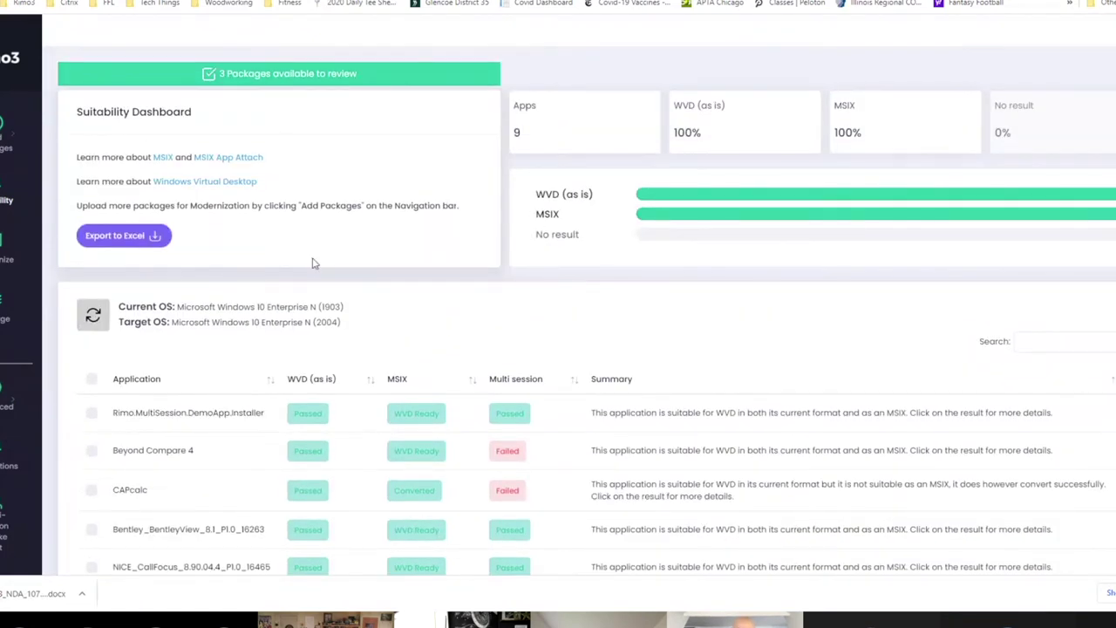
pyautogui.scroll(-3, 474, 341)
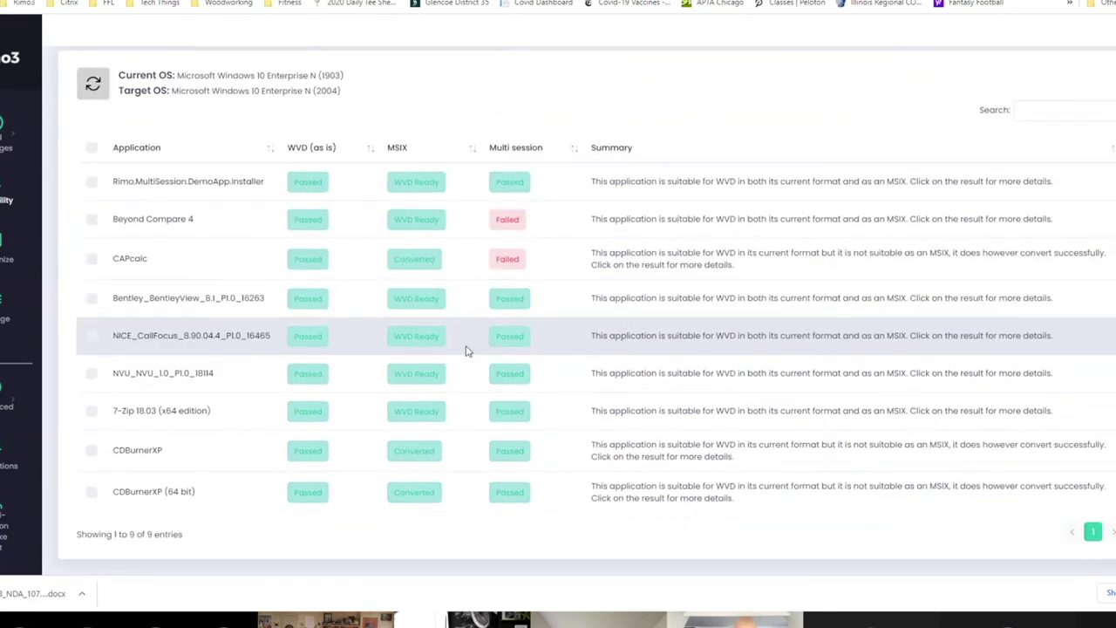
pyautogui.scroll(3, 465, 350)
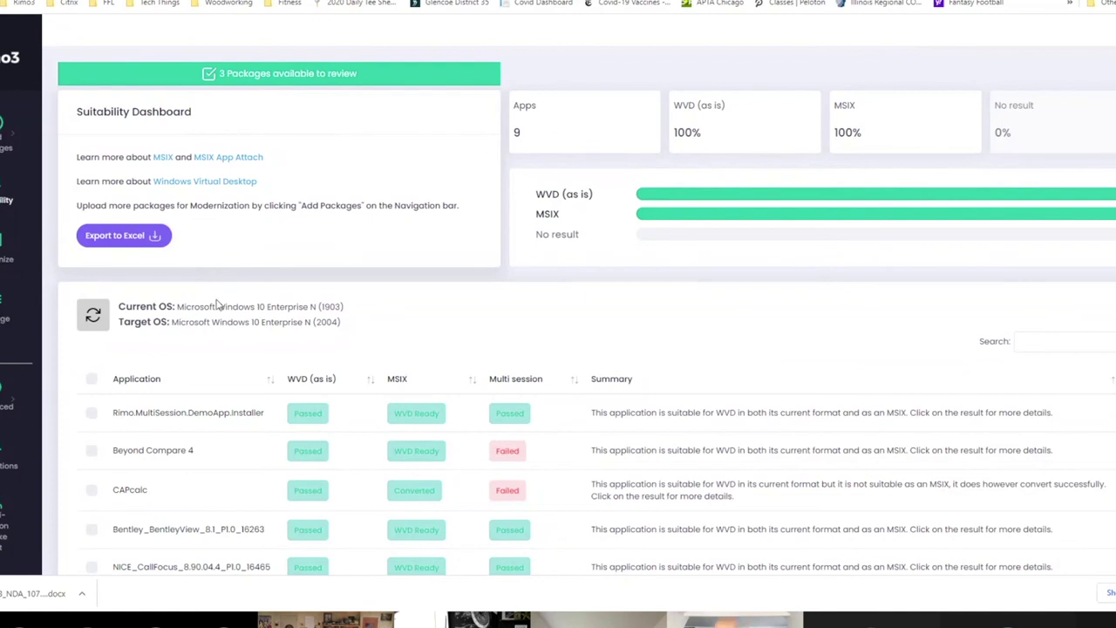
pyautogui.scroll(-2, 217, 304)
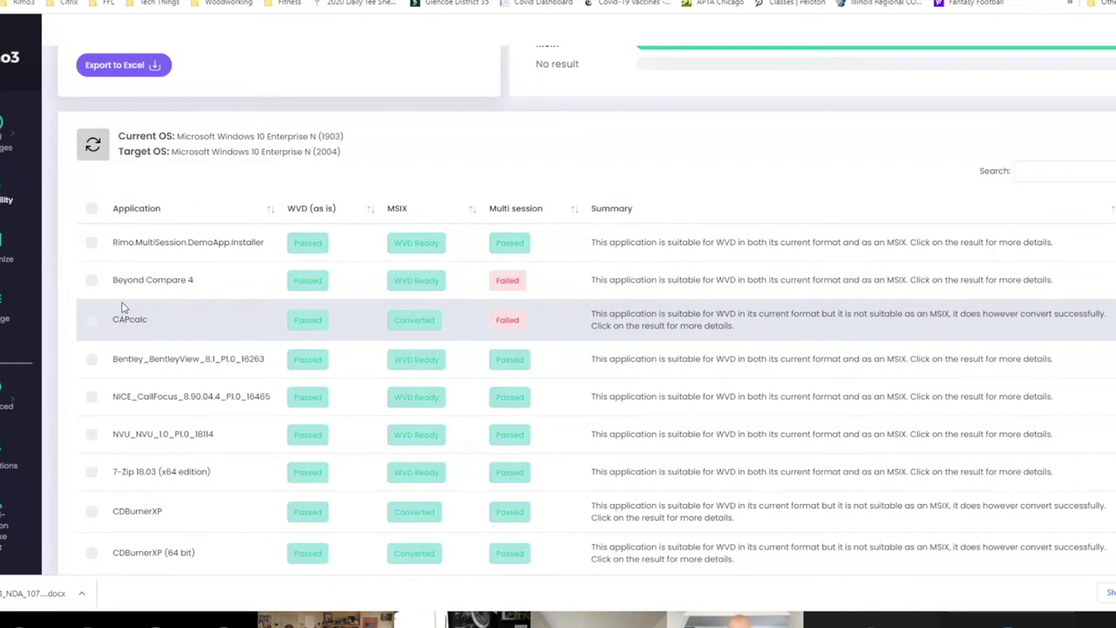
pyautogui.scroll(2, 123, 307)
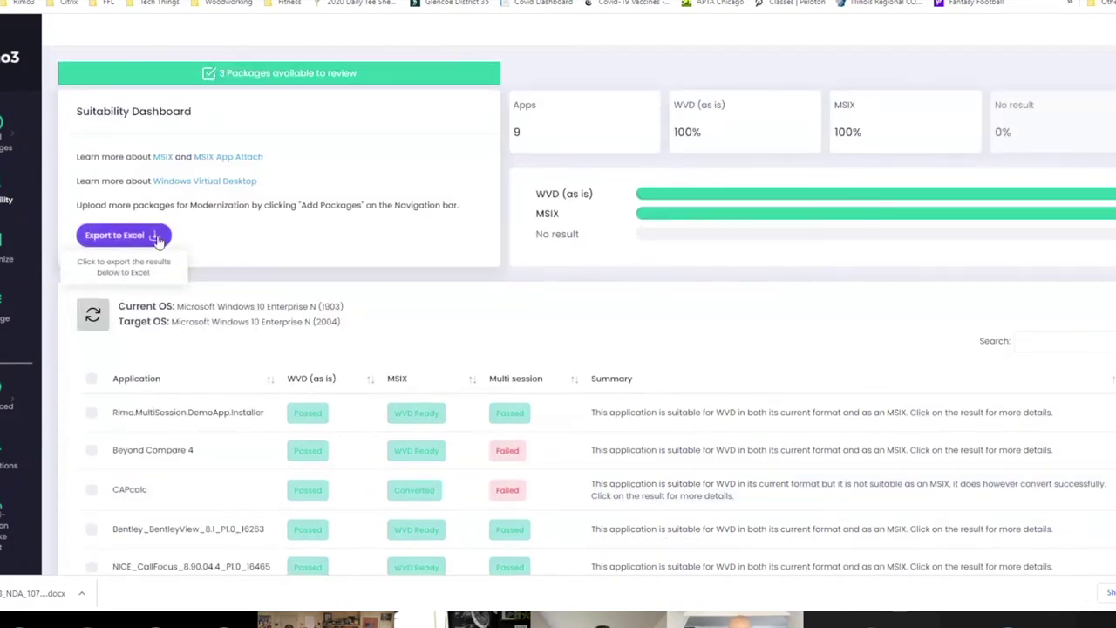
pyautogui.scroll(-1, 159, 257)
# Scroll down to view the nine apps' conversion and smoke-test results.
pyautogui.scroll(-3, 157, 259)
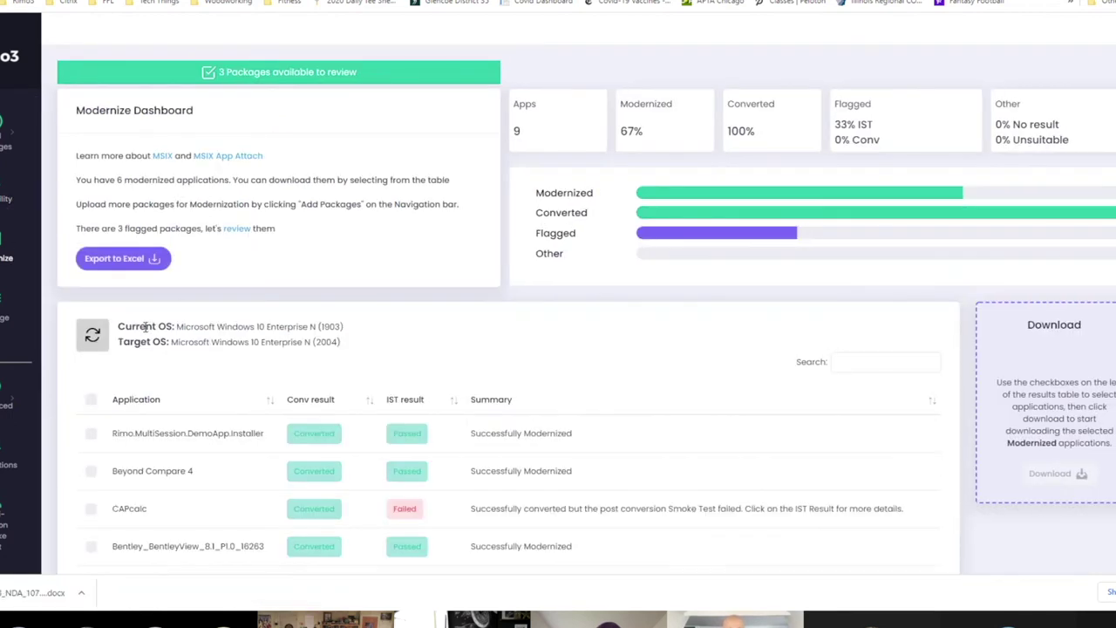
pyautogui.moveTo(773, 129)
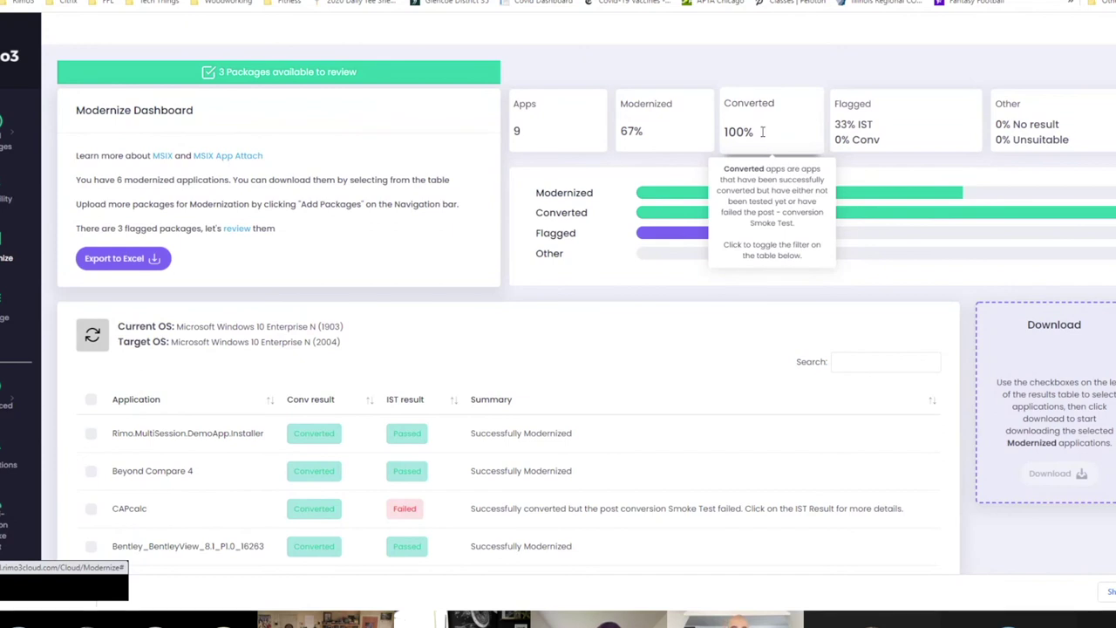
pyautogui.scroll(-3, 763, 137)
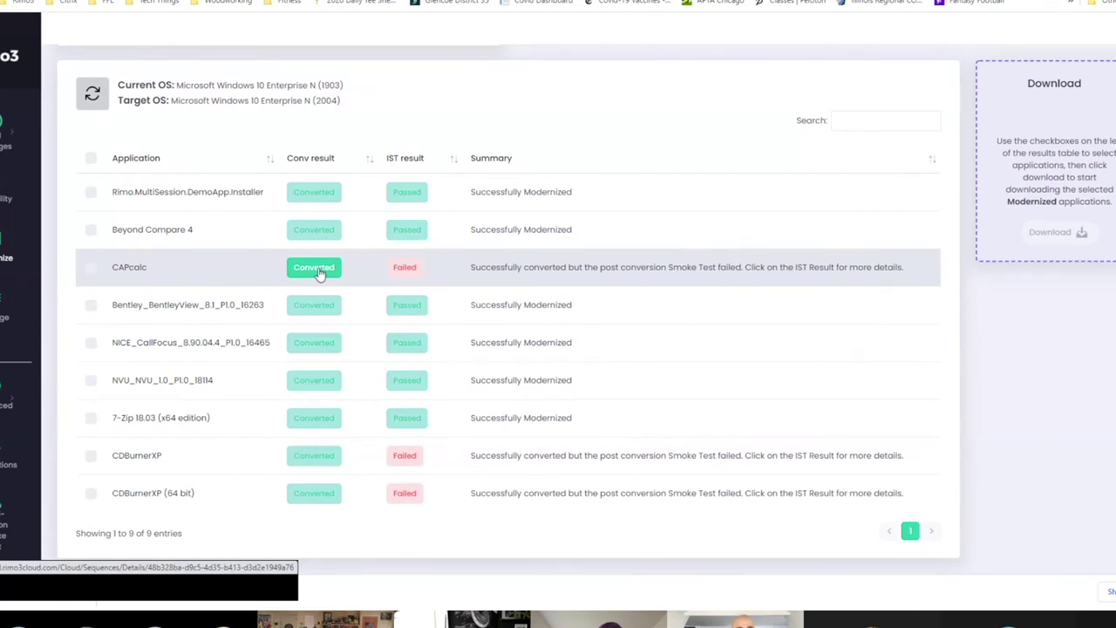
pyautogui.click(319, 273)
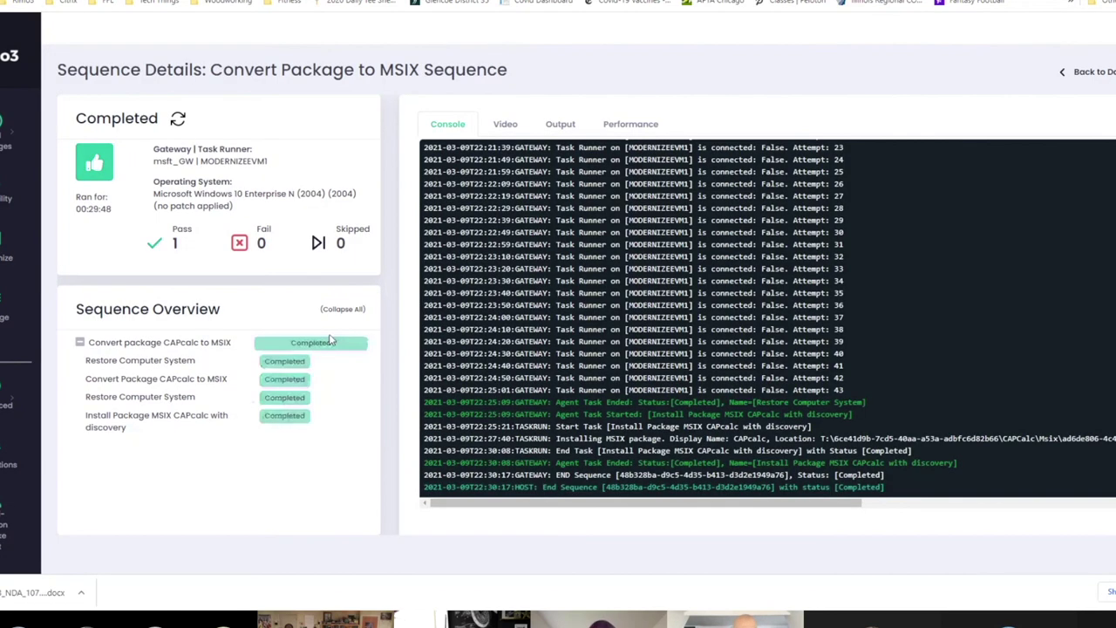
pyautogui.click(168, 378)
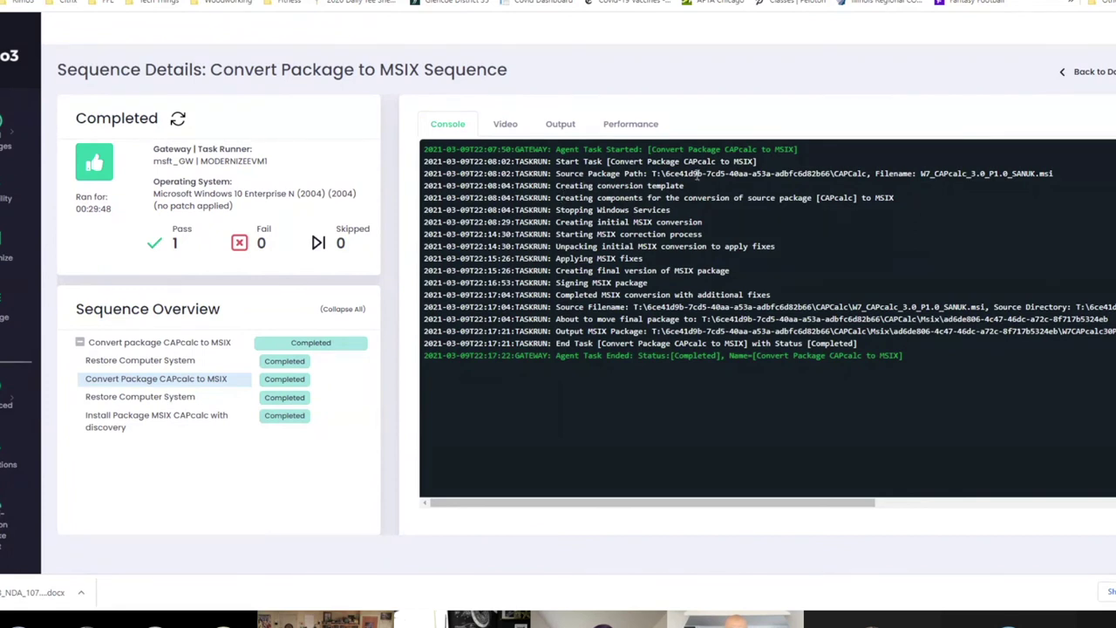
pyautogui.tripleClick(1065, 177)
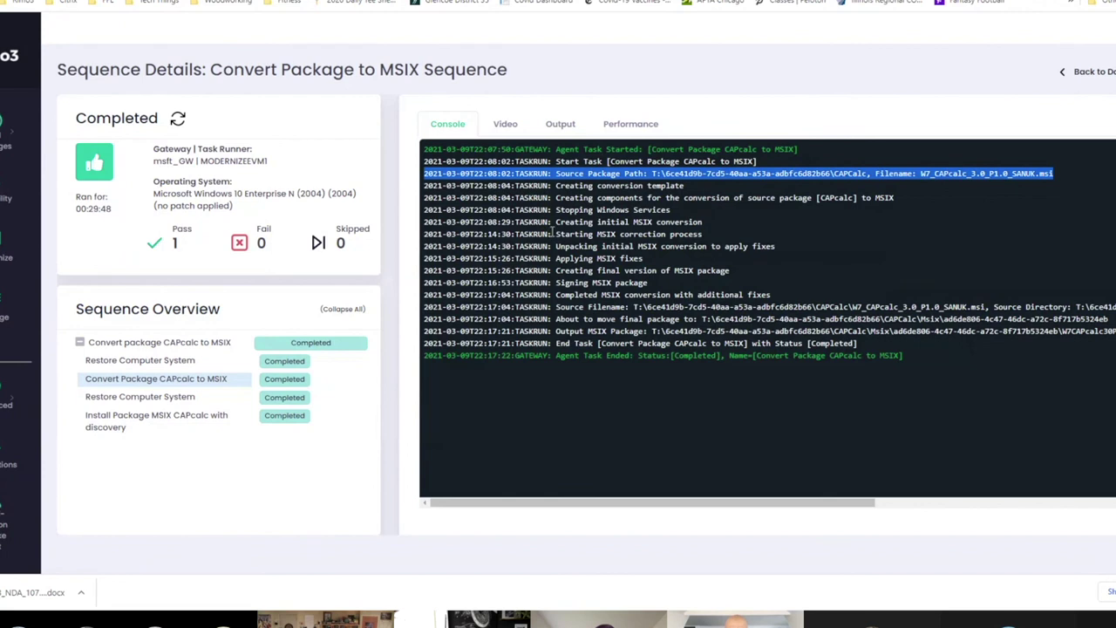
pyautogui.moveTo(558, 233); pyautogui.dragTo(610, 236)
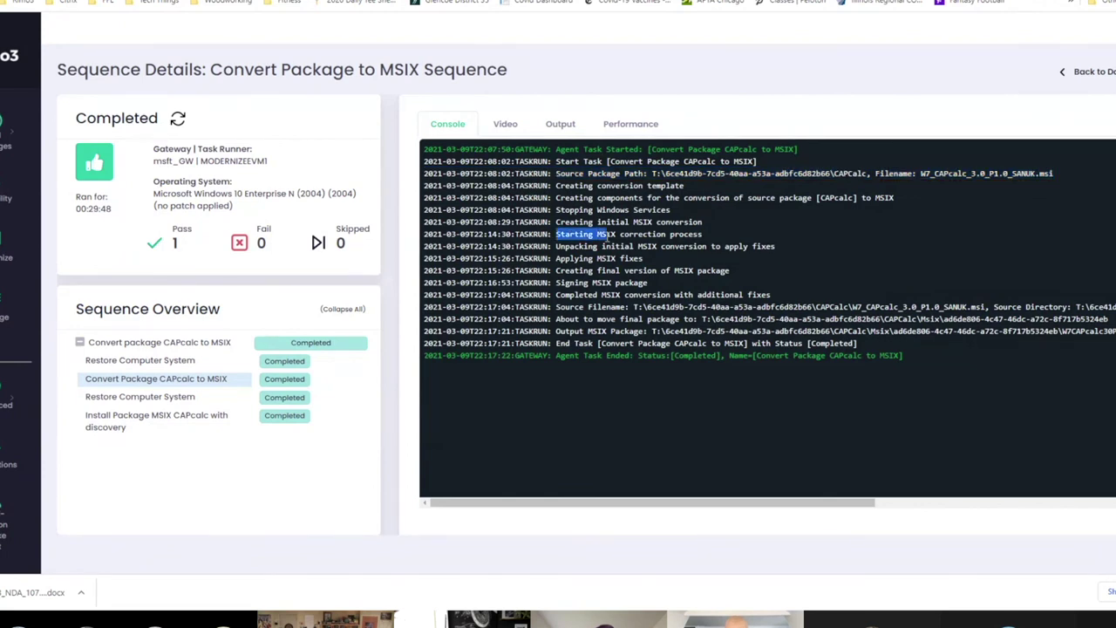
pyautogui.moveTo(638, 247); pyautogui.dragTo(676, 250)
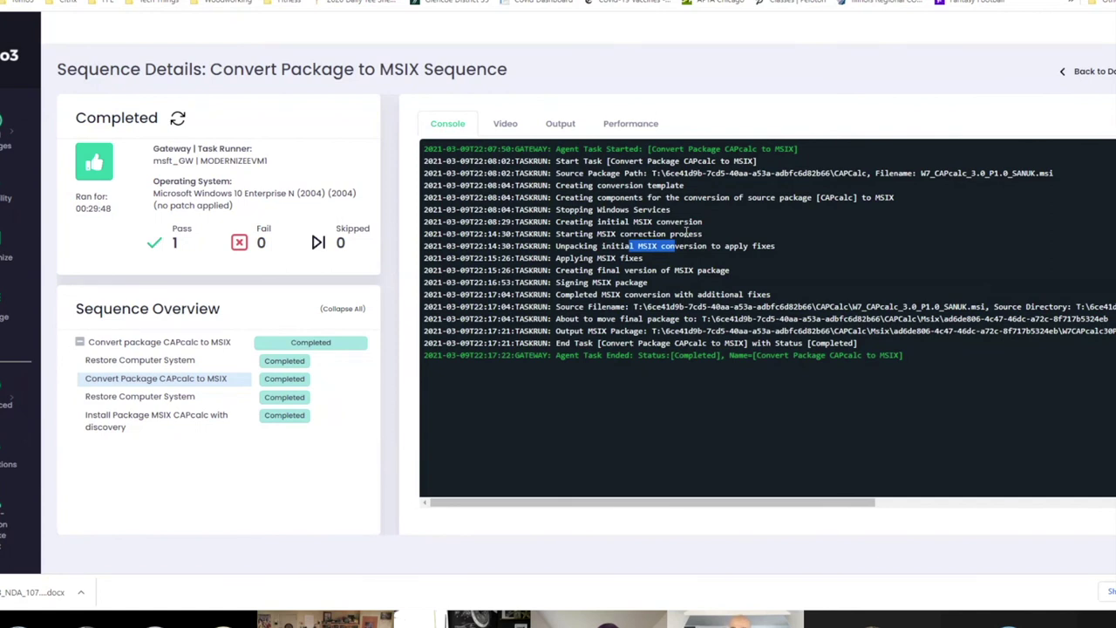
pyautogui.click(678, 264)
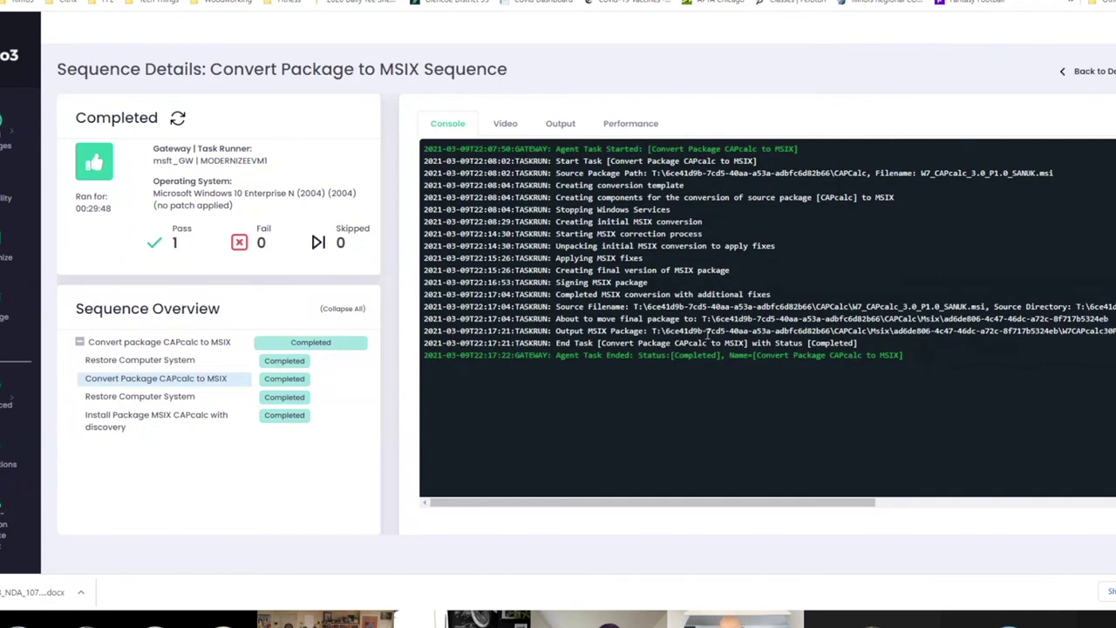
pyautogui.click(165, 425)
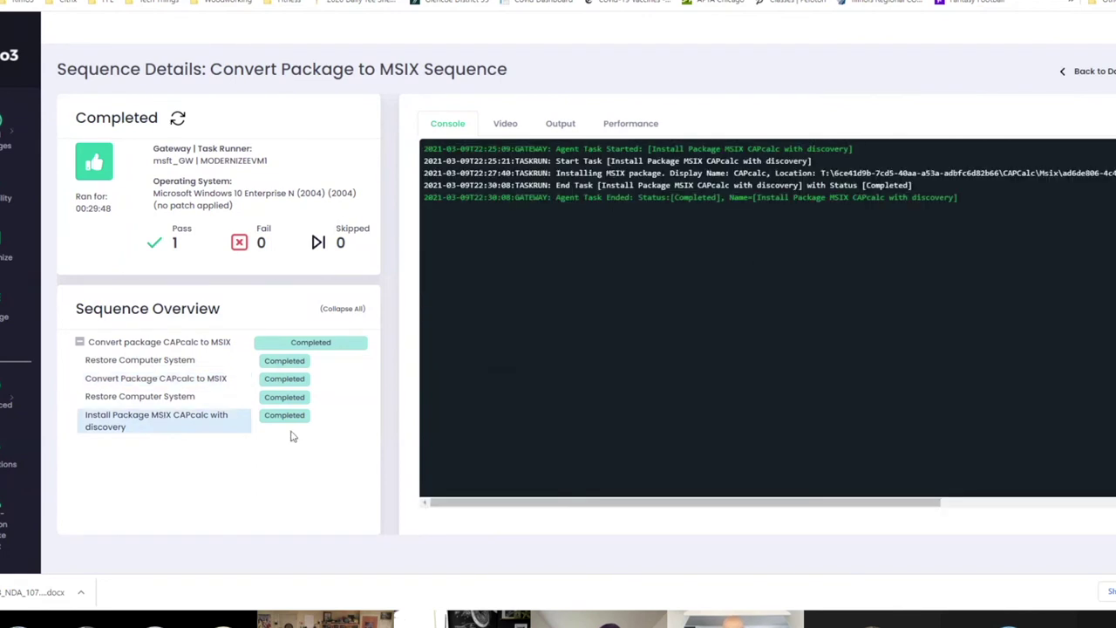
pyautogui.moveTo(424, 172); pyautogui.dragTo(1115, 173)
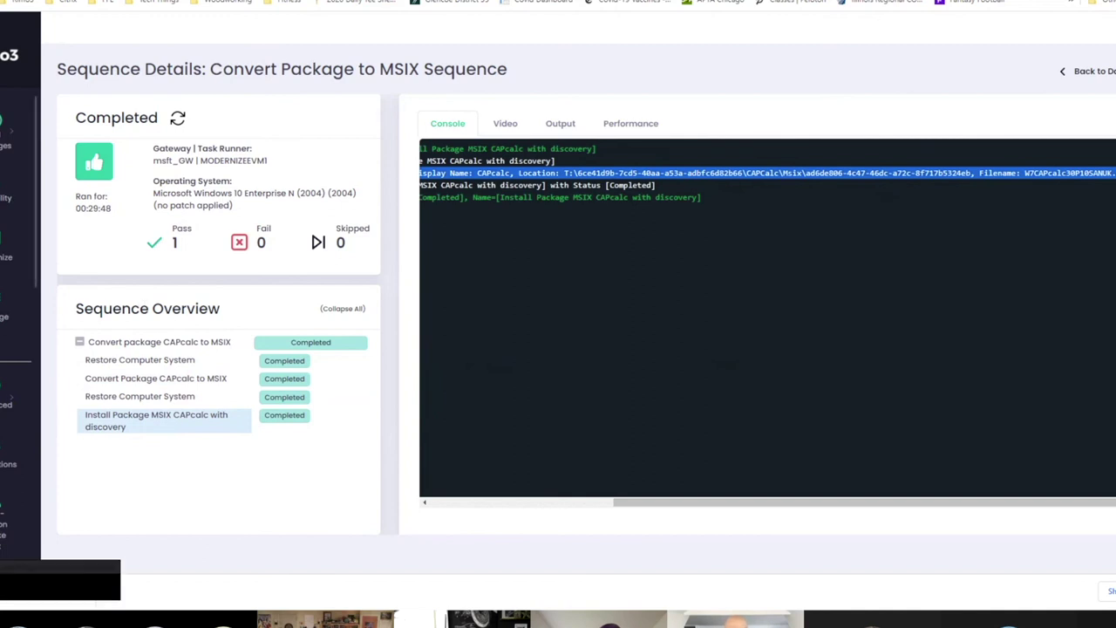
pyautogui.hotkey('alt', 'Left')
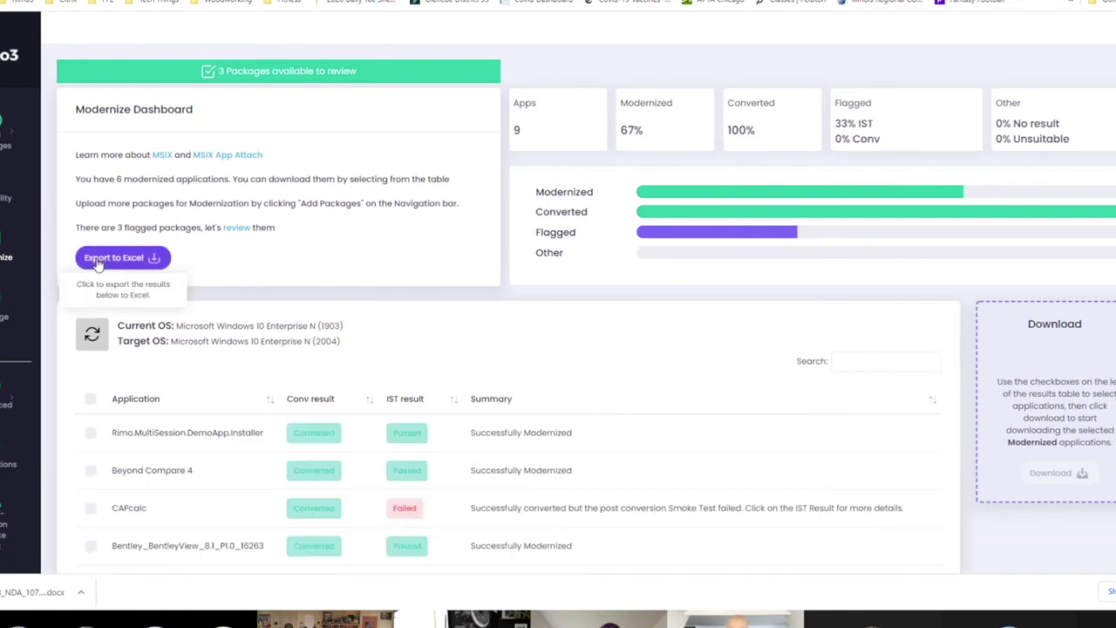
# Open CAPcalc's failed smoke test, check the package install location, and view the failure screenshot.
pyautogui.scroll(-2, 140, 270)
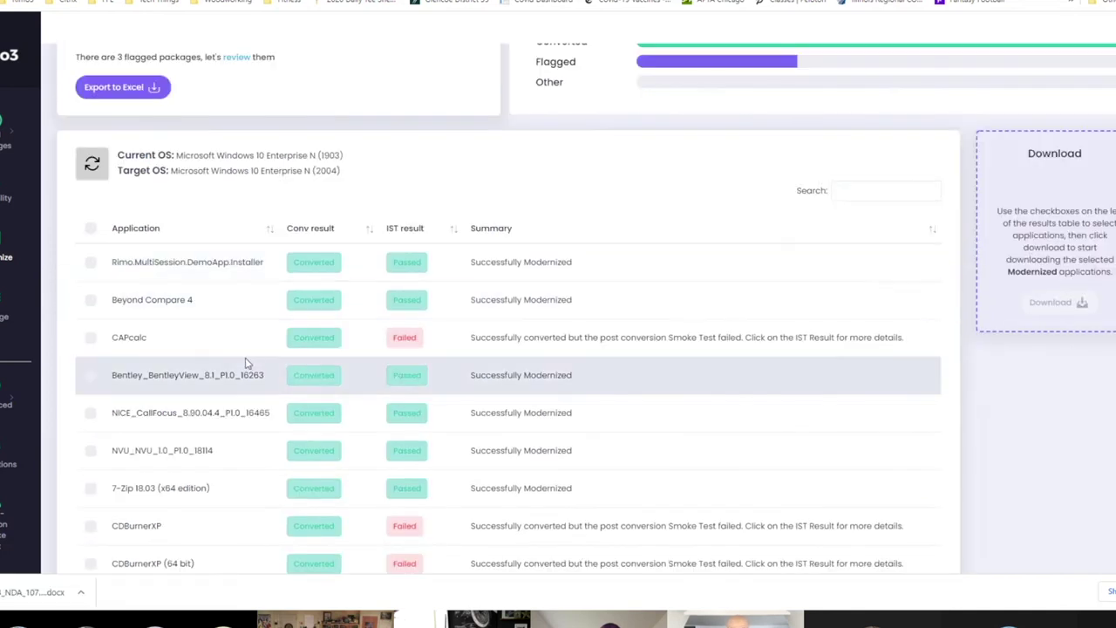
pyautogui.click(418, 352)
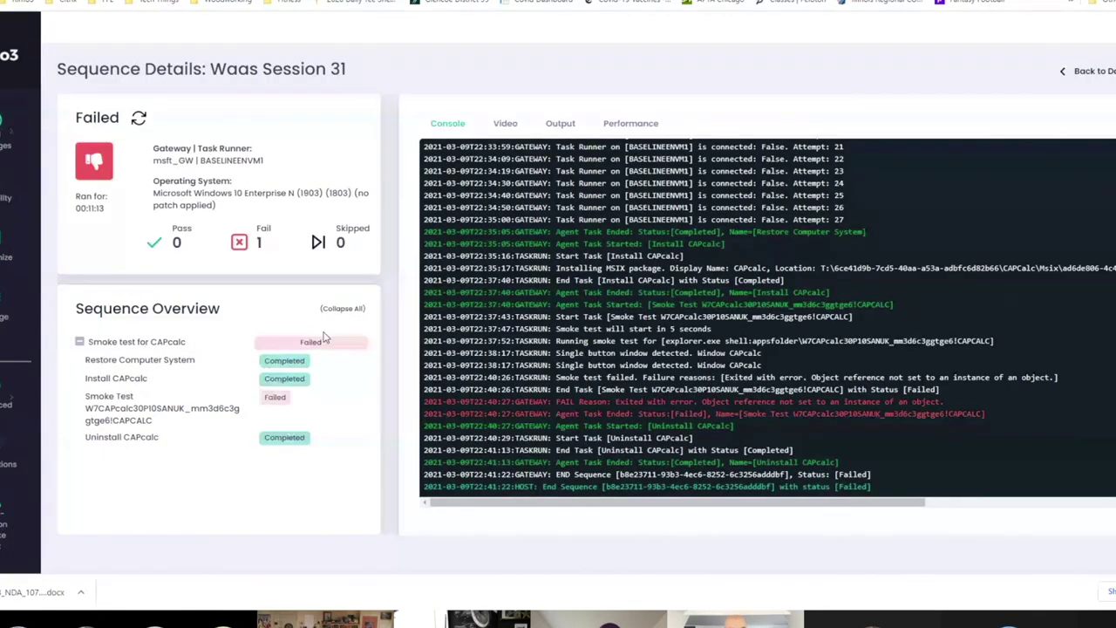
pyautogui.click(161, 381)
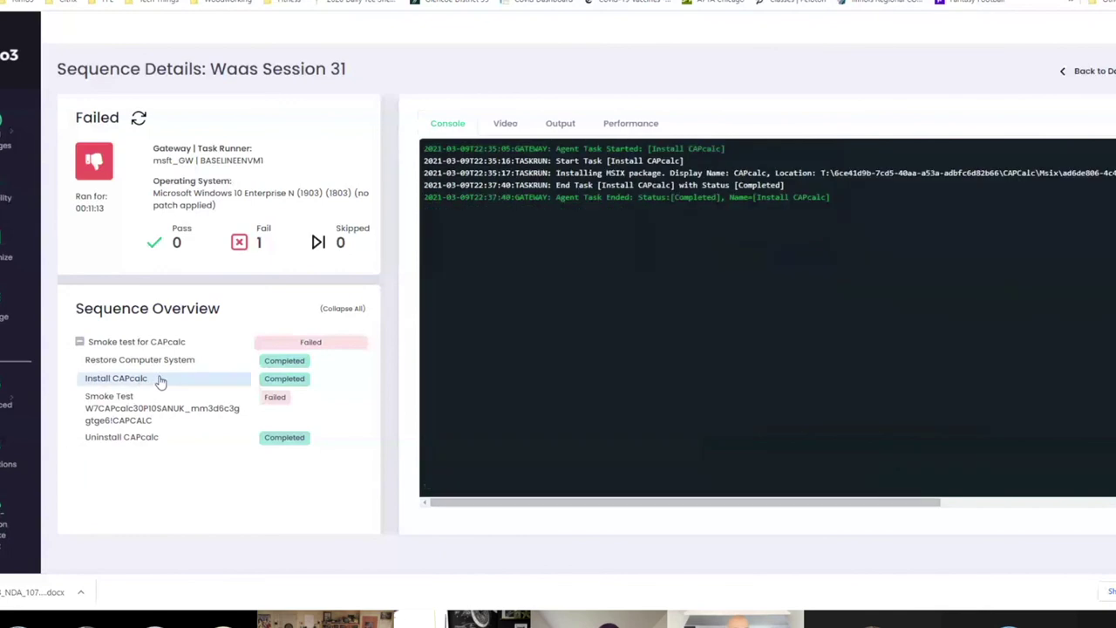
pyautogui.moveTo(1019, 173); pyautogui.dragTo(1112, 175)
pyautogui.click(135, 419)
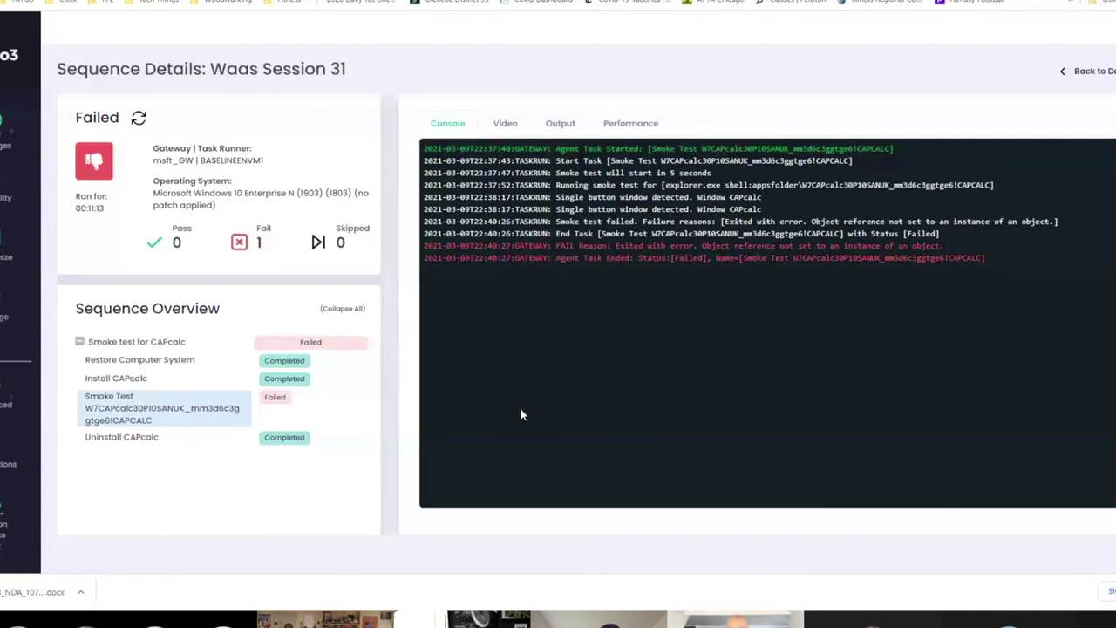
pyautogui.click(559, 123)
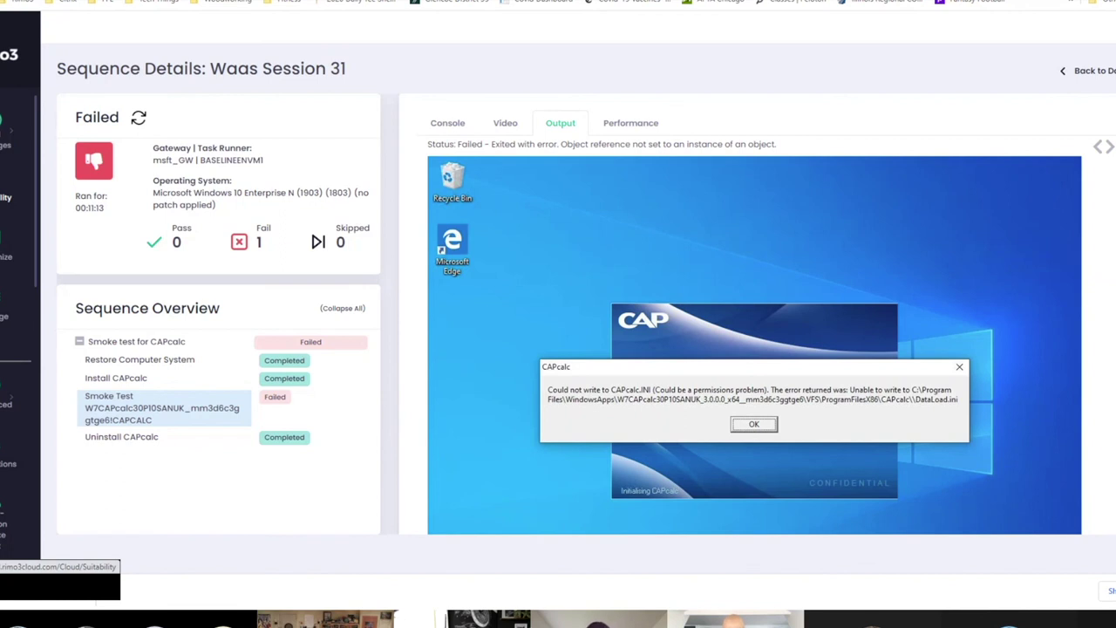
# Go to the Modernize Dashboard and open CDBurnerXP's failed smoke-test details.
pyautogui.click(6, 198)
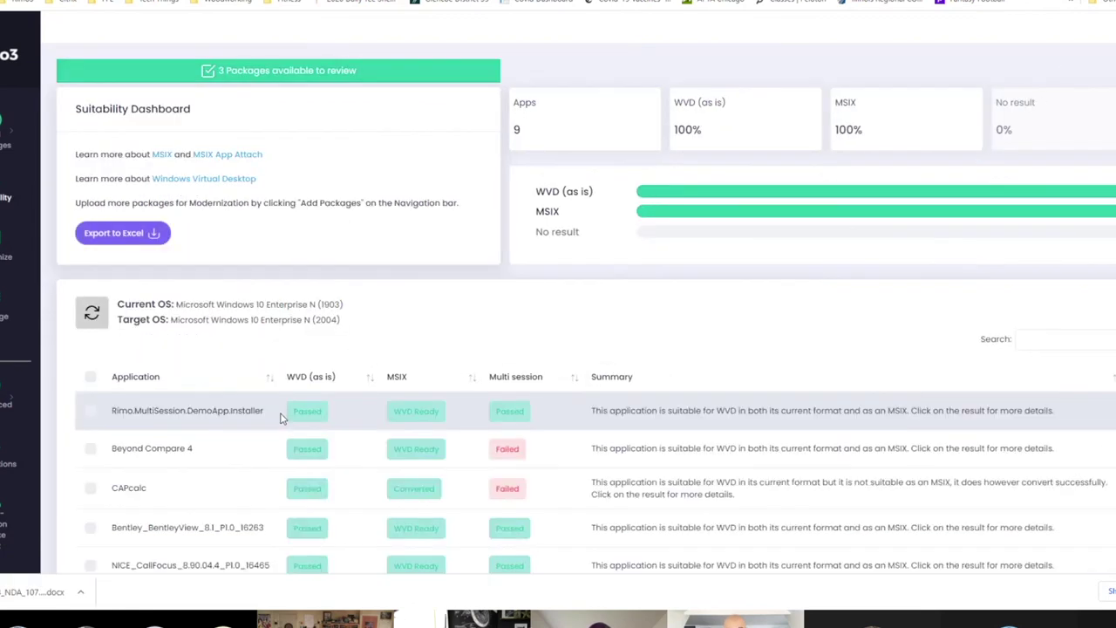
pyautogui.scroll(-2, 281, 420)
pyautogui.click(7, 253)
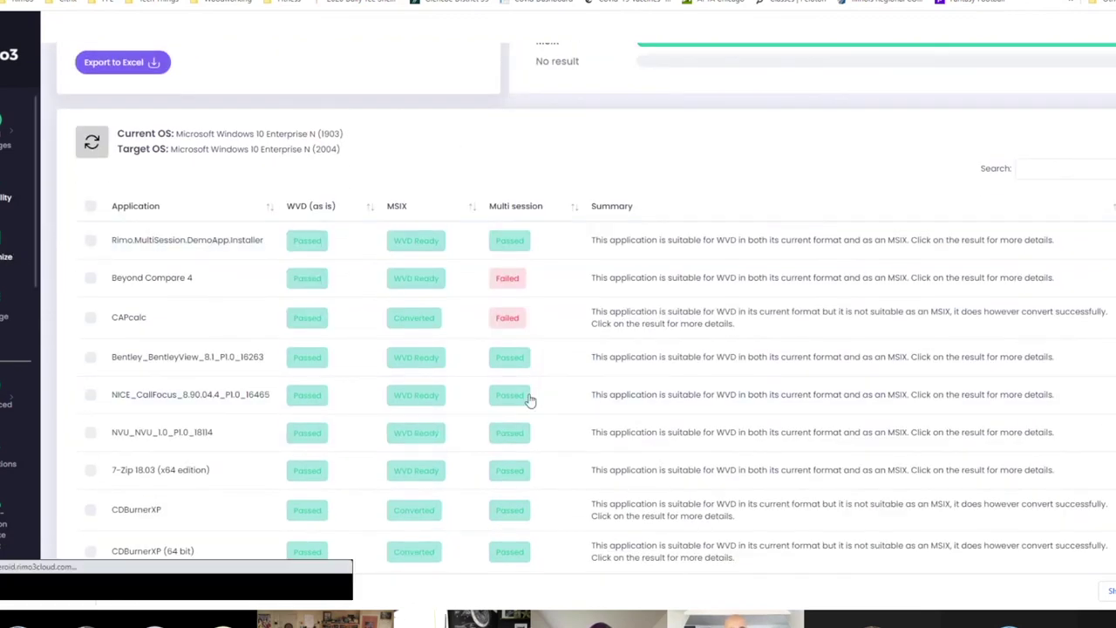
pyautogui.scroll(-2, 520, 399)
pyautogui.scroll(-1, 520, 399)
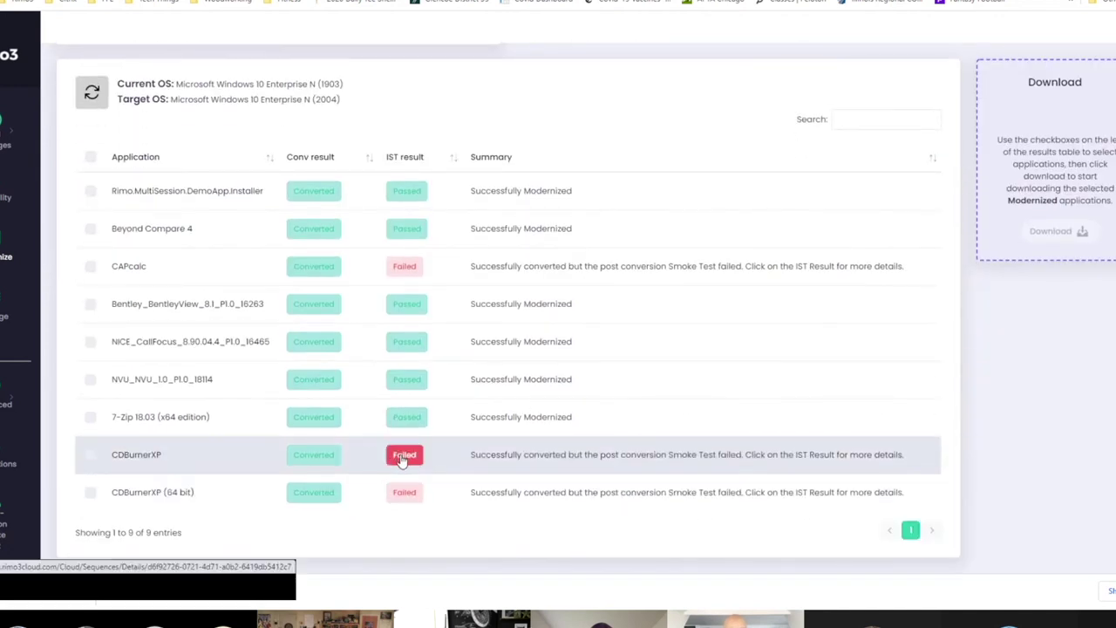
pyautogui.click(403, 457)
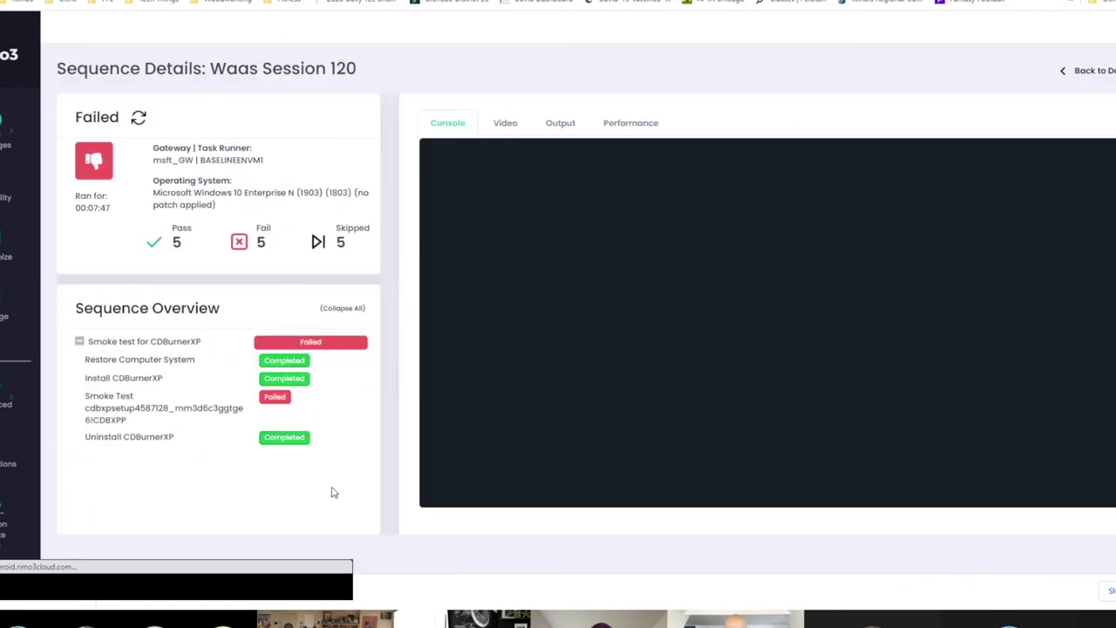
# View CDBurnerXP's smoke-test log and error-report screenshot, then return to Suitability.
pyautogui.click(135, 400)
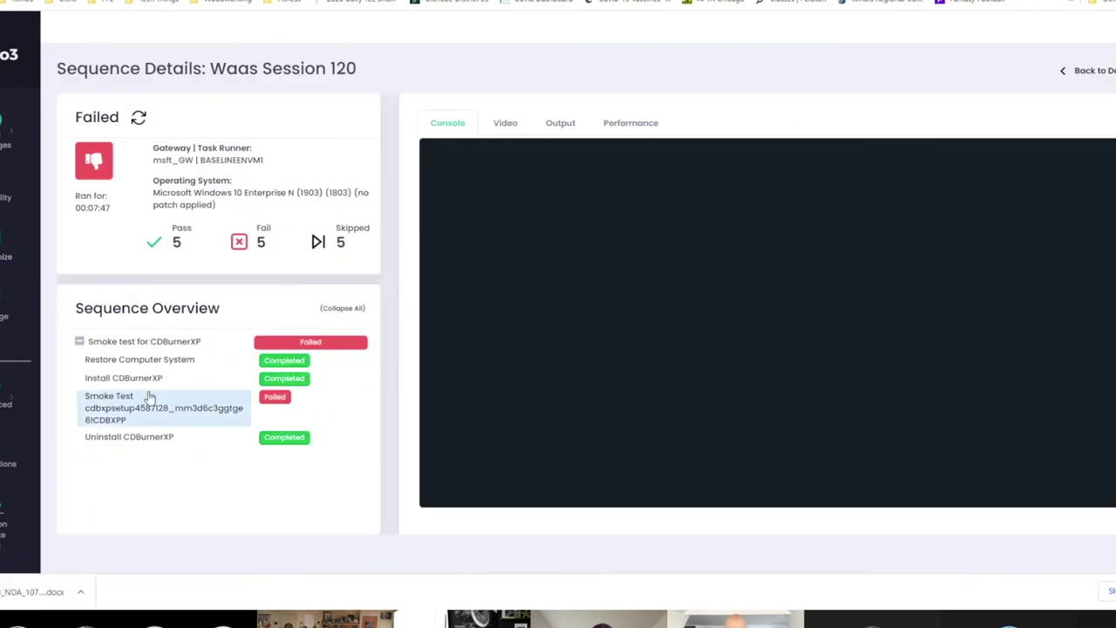
pyautogui.click(560, 124)
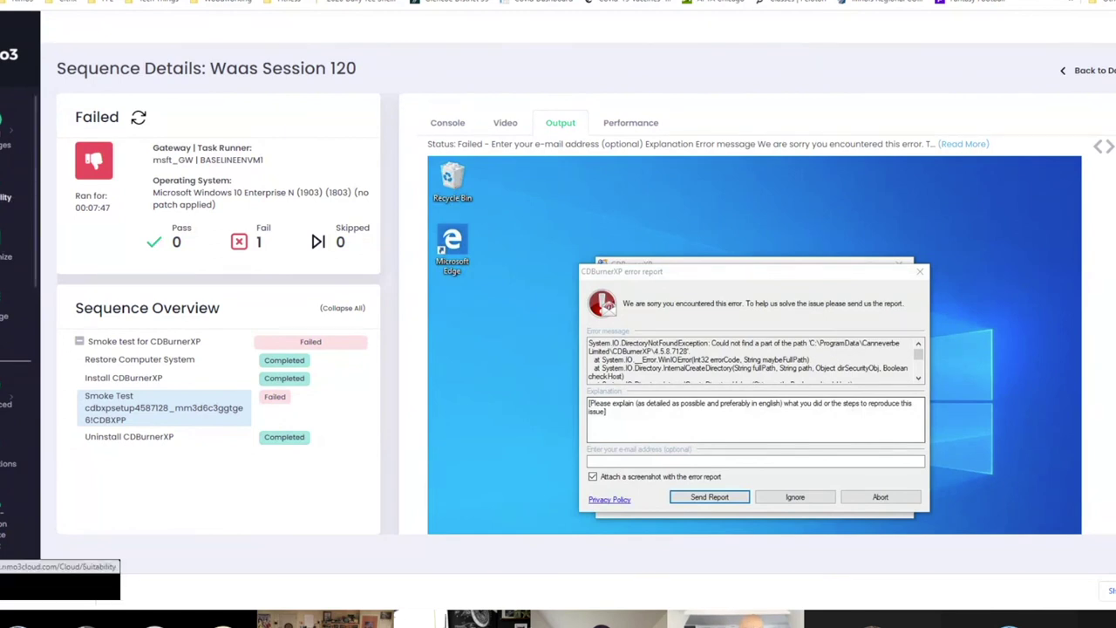
pyautogui.click(7, 197)
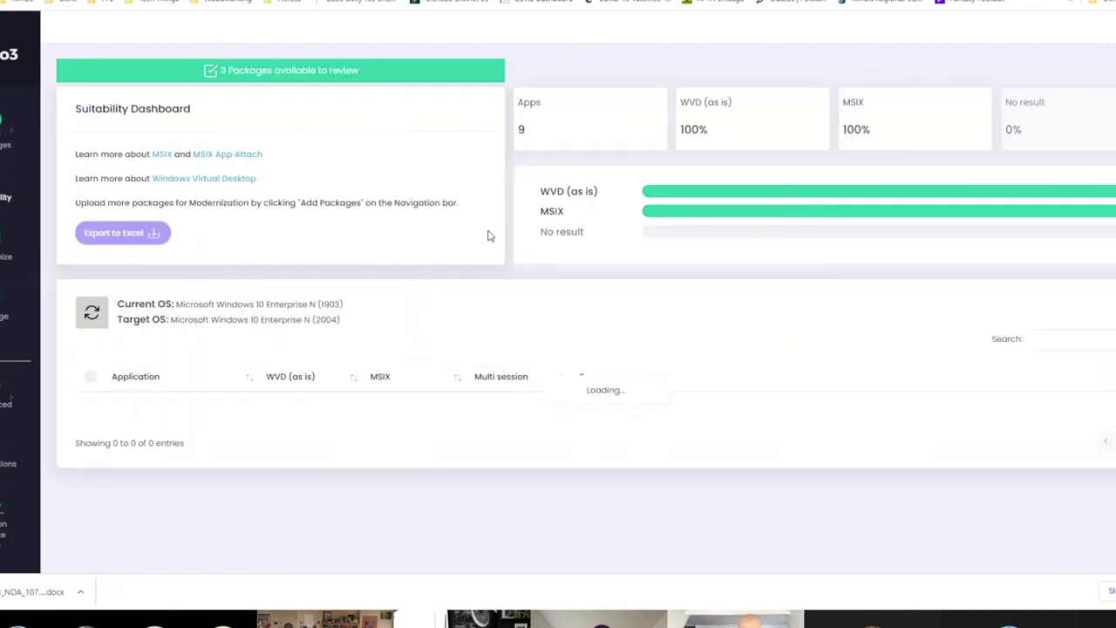
# On the Modernize Dashboard, select the Bentley BentleyView, NICE CallFocus and NVU packages and download all three.
pyautogui.scroll(-2, 488, 235)
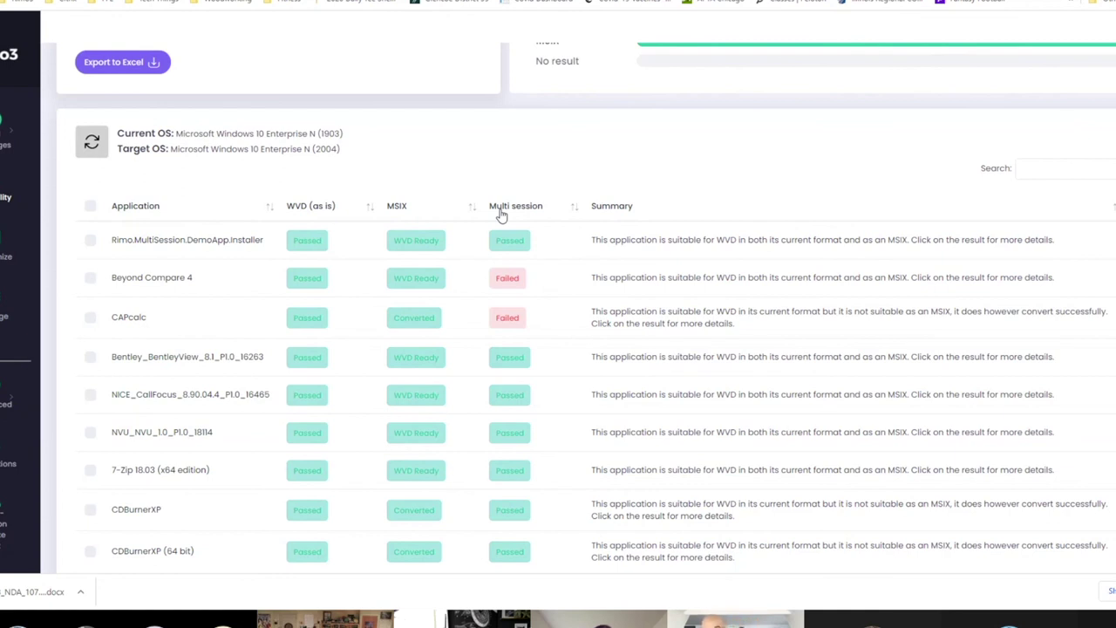
pyautogui.click(6, 257)
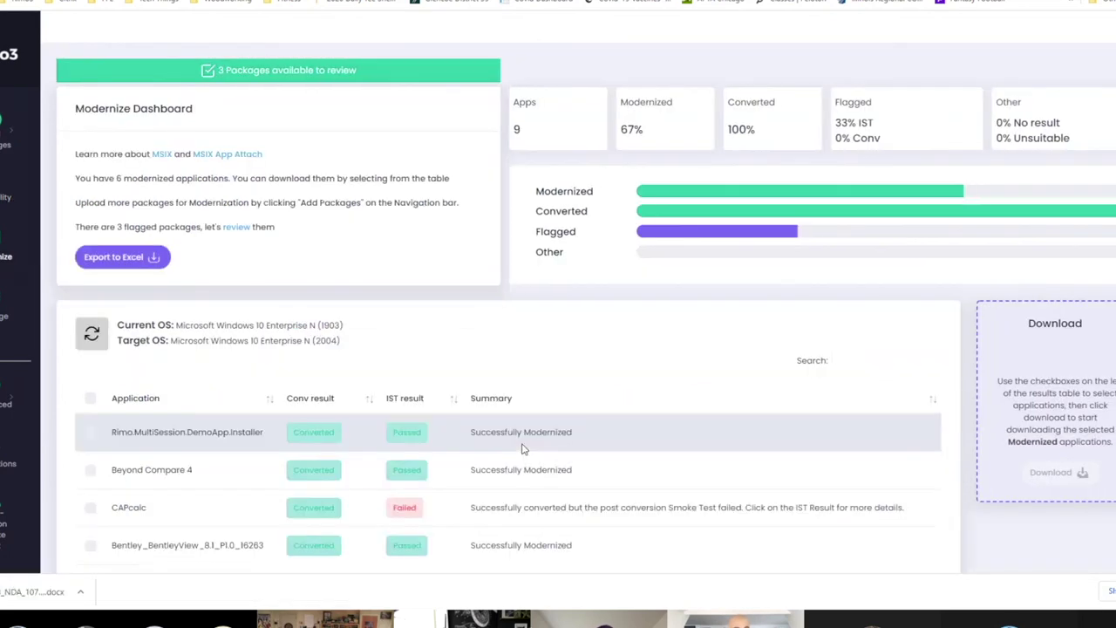
pyautogui.scroll(-4, 523, 449)
pyautogui.click(91, 303)
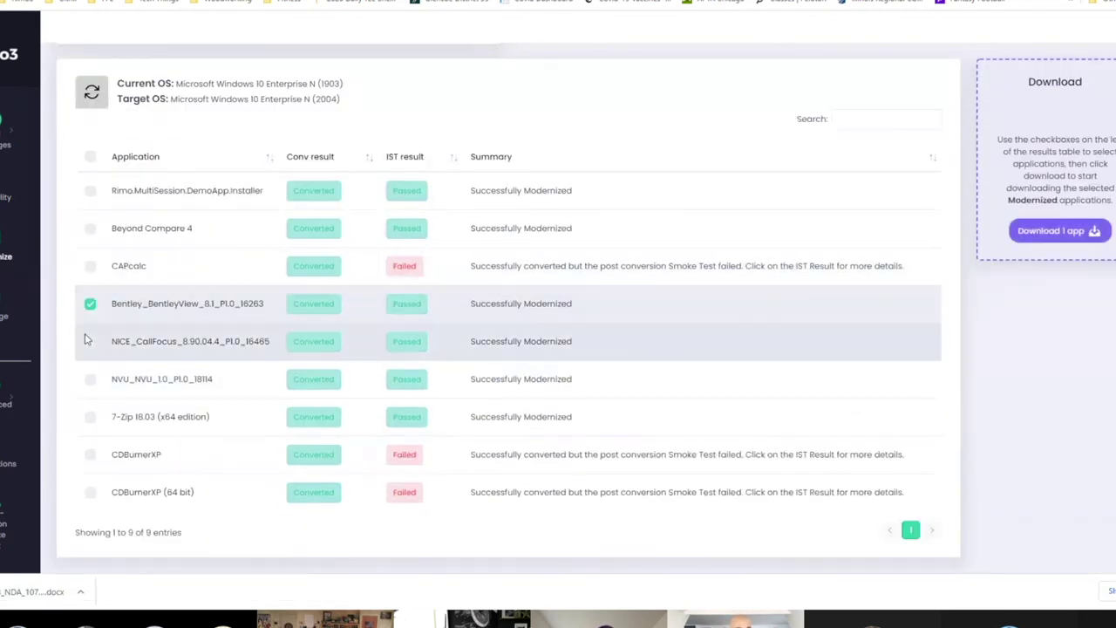
pyautogui.click(91, 341)
pyautogui.click(91, 378)
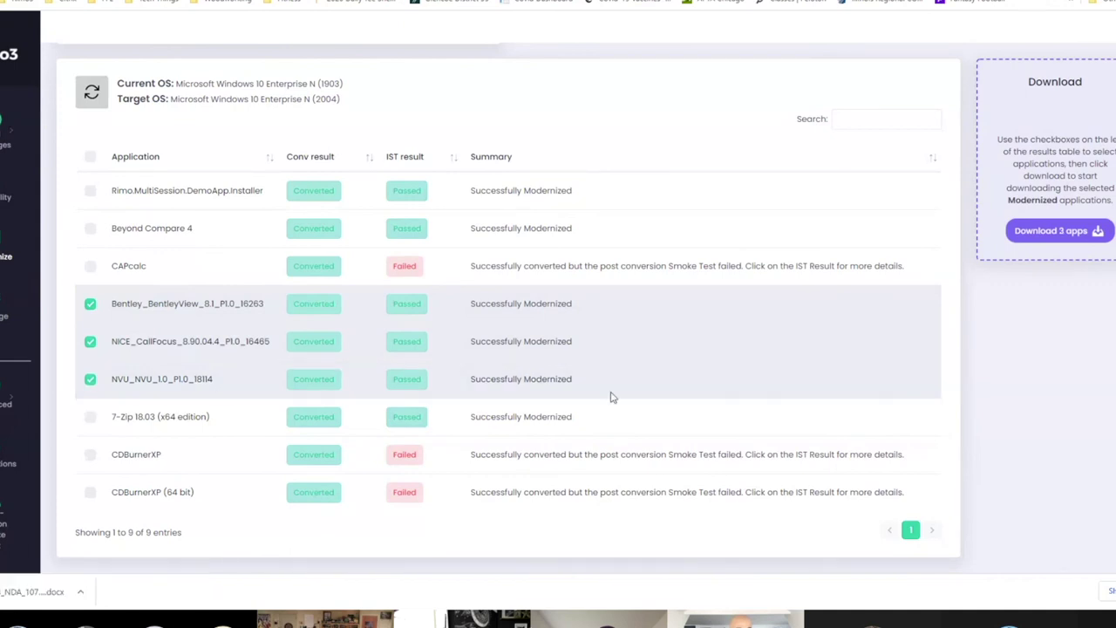
pyautogui.click(1017, 232)
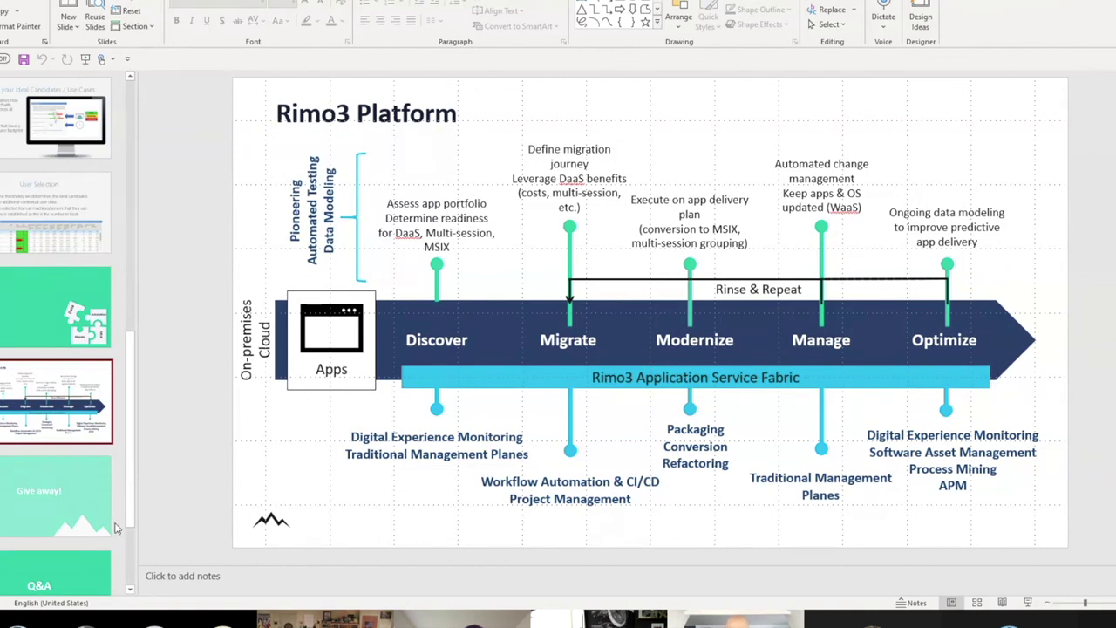
# Move to the Q&A slide in the slide thumbnail pane.
pyautogui.scroll(-2, 8, 500)
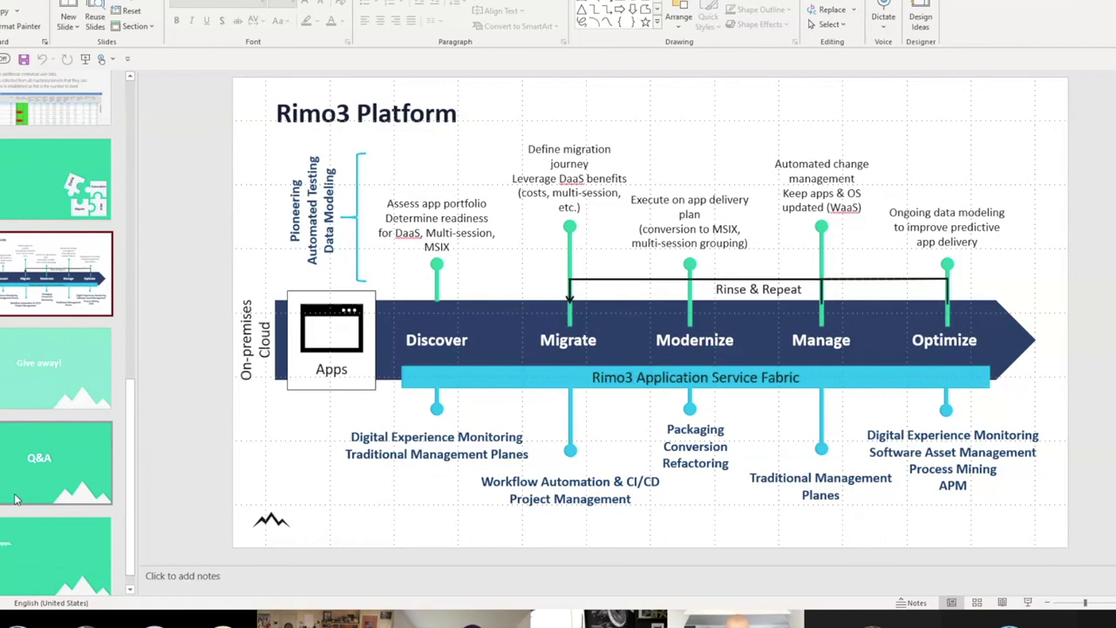
pyautogui.click(49, 470)
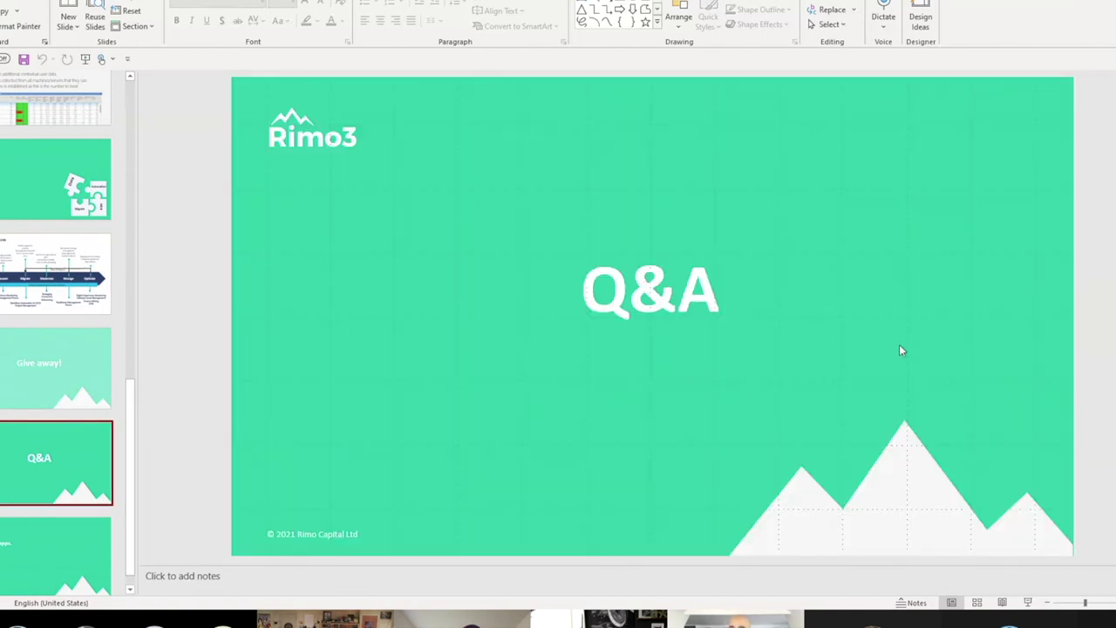
# Start the slide show from the Q&A slide, presenting it full screen.
pyautogui.click(1028, 603)
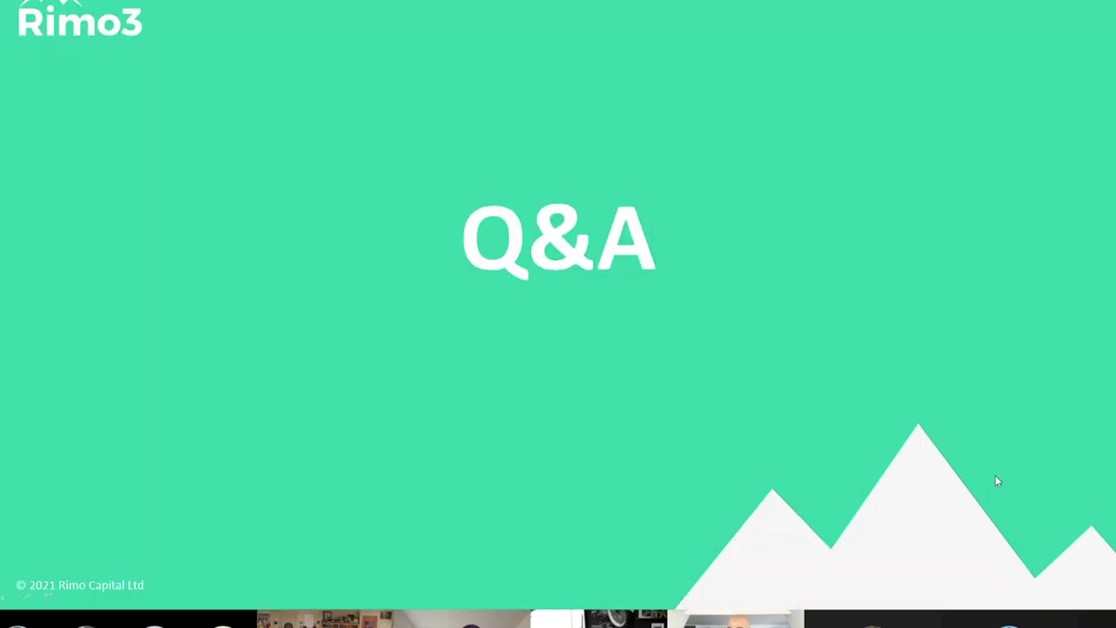